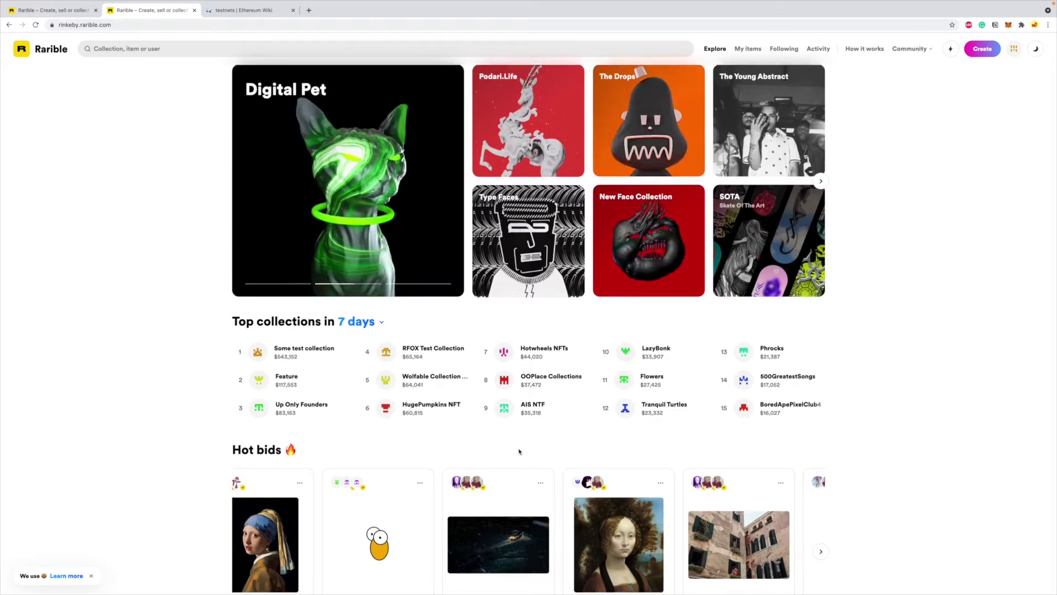
Switch from the Rinkeby test site to the mainnet rarible.com homepage.
scroll(518, 451, "up", 1)
scroll(518, 451, "down", 1)
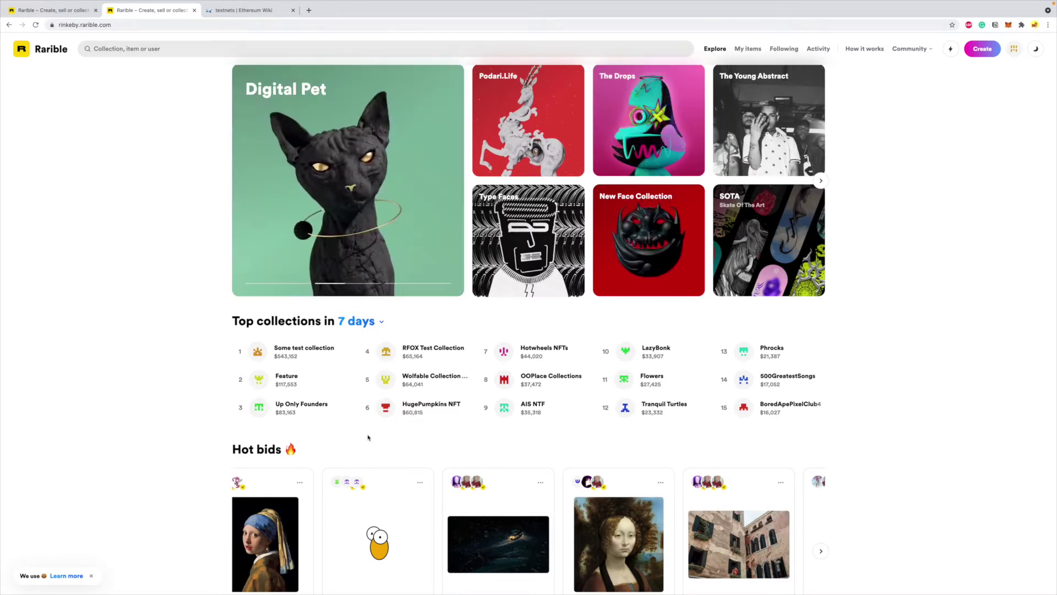
left_click(51, 11)
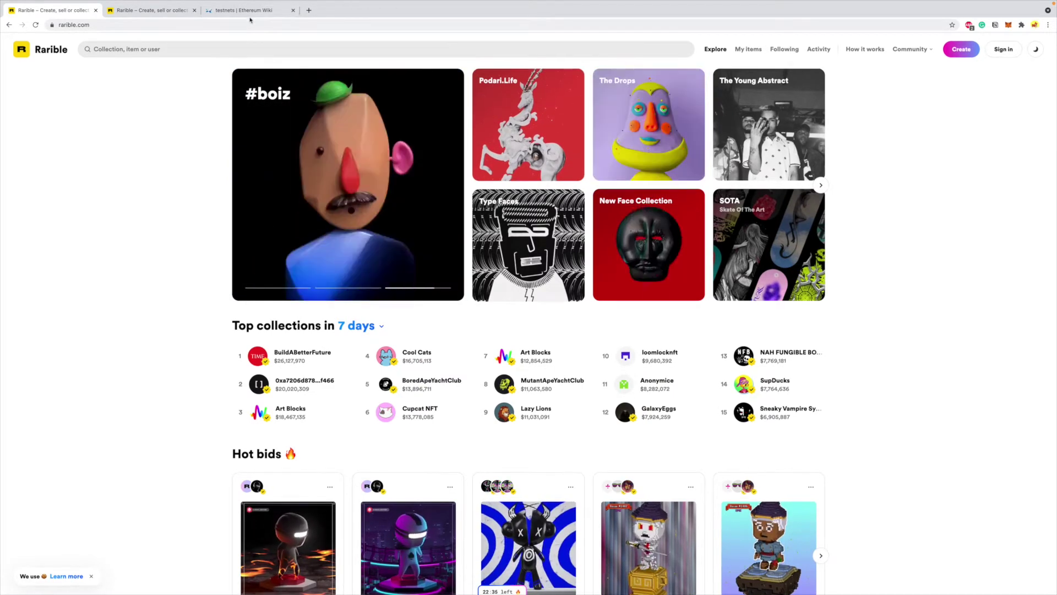
Return to rinkeby.rarible.com after comparing it with mainnet, then open Create collectible.
left_click(143, 20)
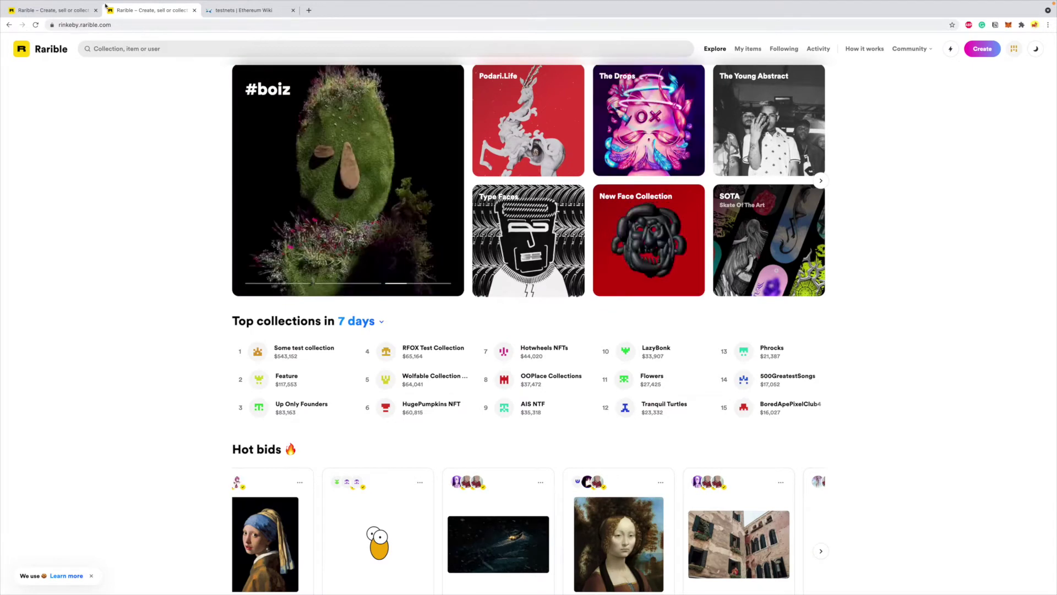
left_click(55, 24)
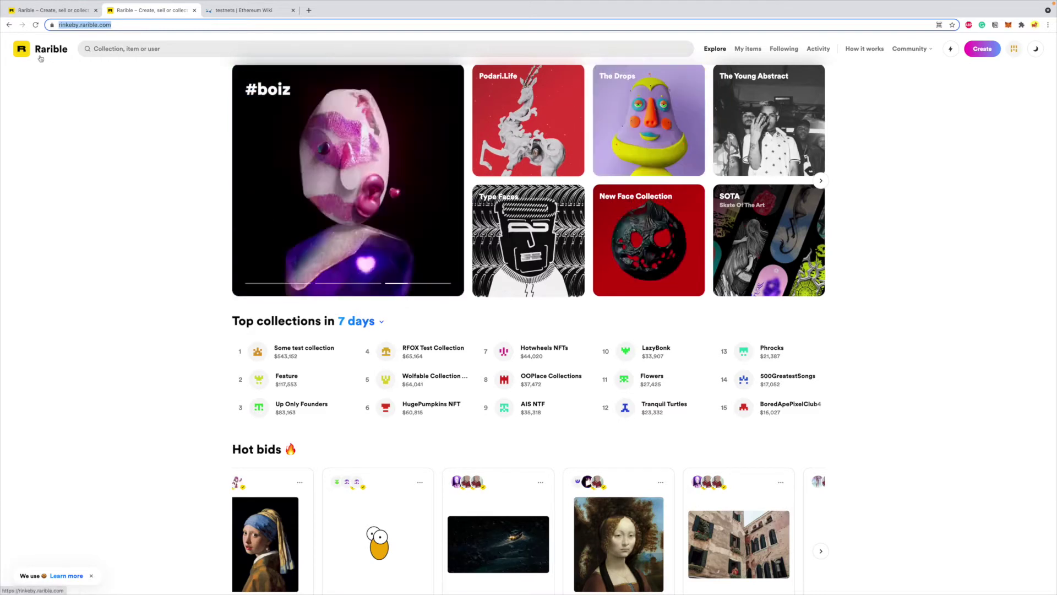
left_click(40, 55)
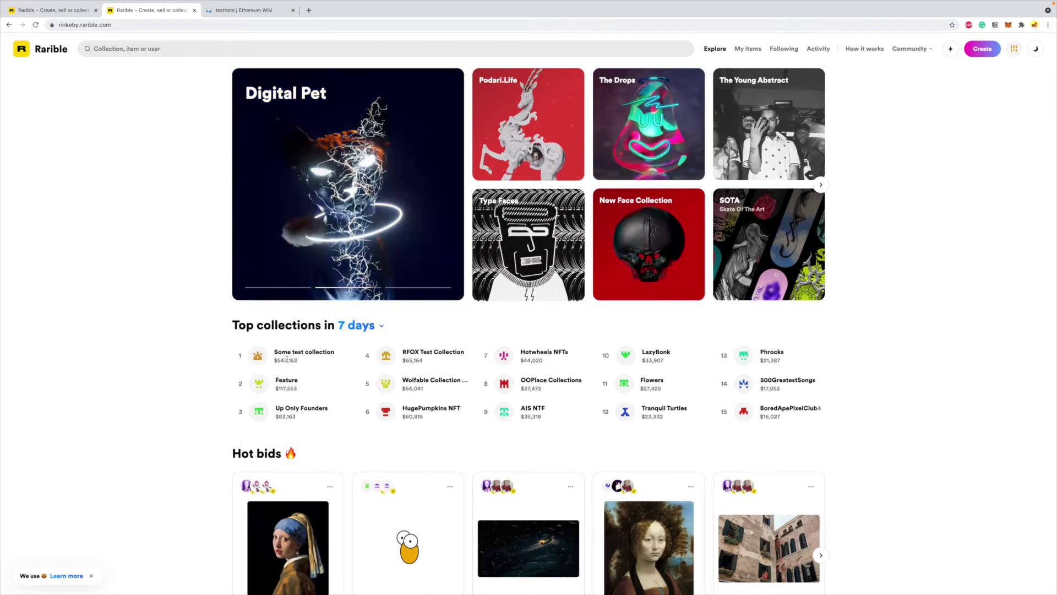
key("ctrl+shift+Tab")
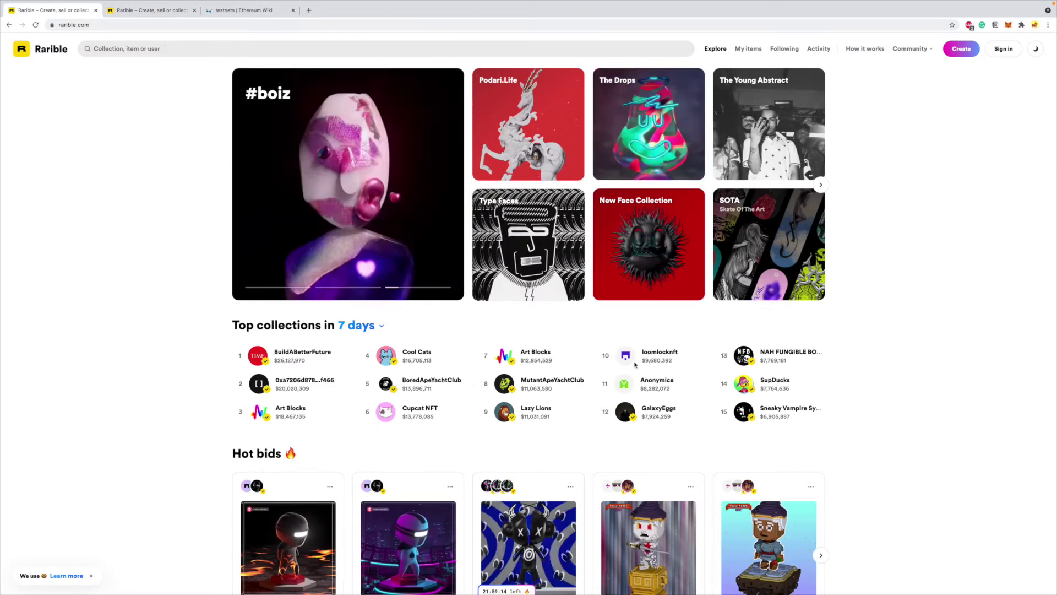
left_click(146, 16)
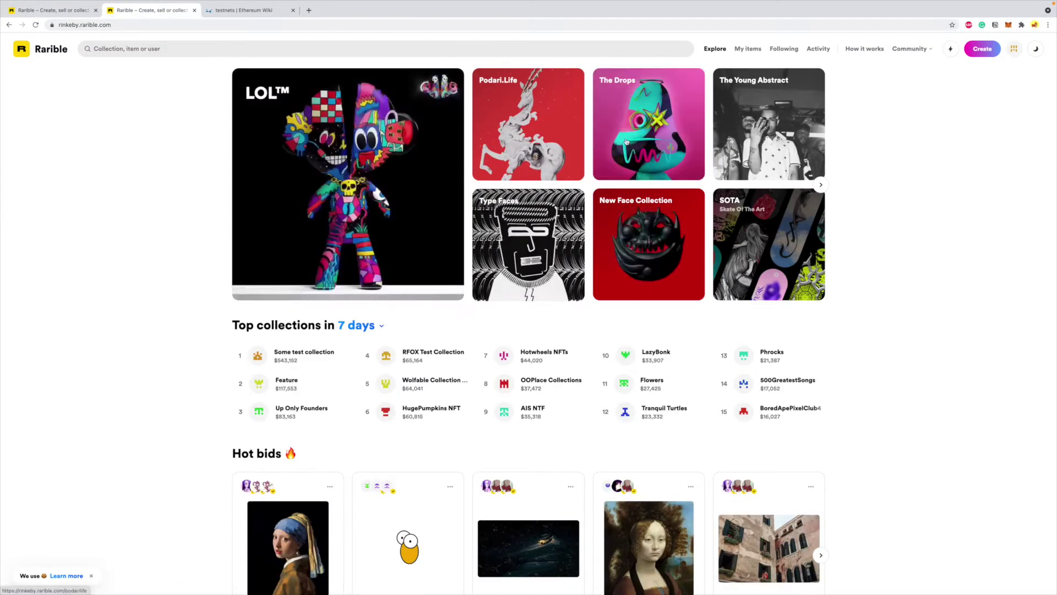
left_click(983, 50)
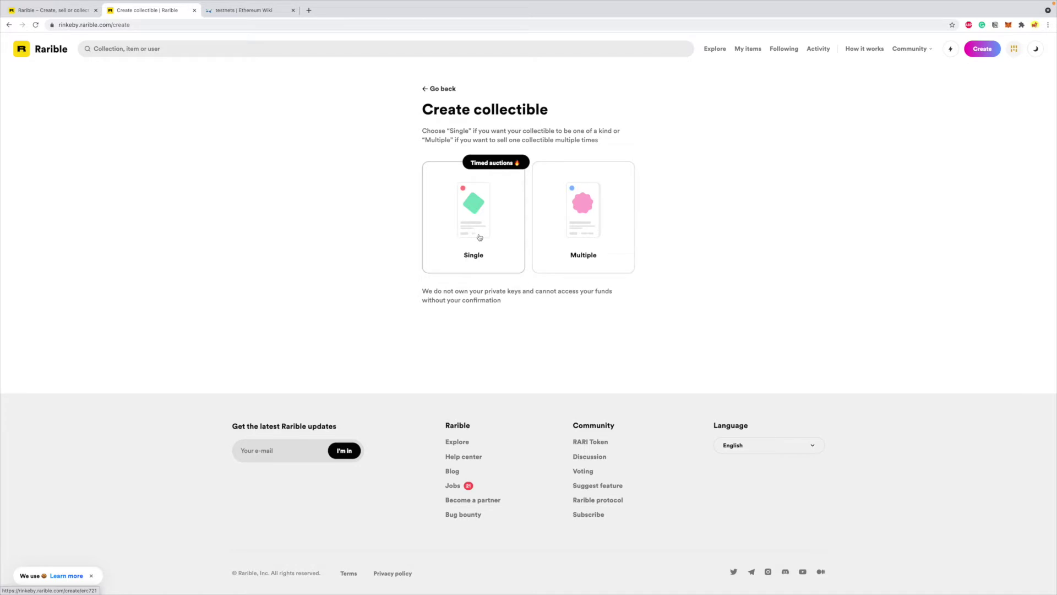
Choose the Single collectible type on the Create collectible page.
left_click(477, 204)
left_click(379, 88)
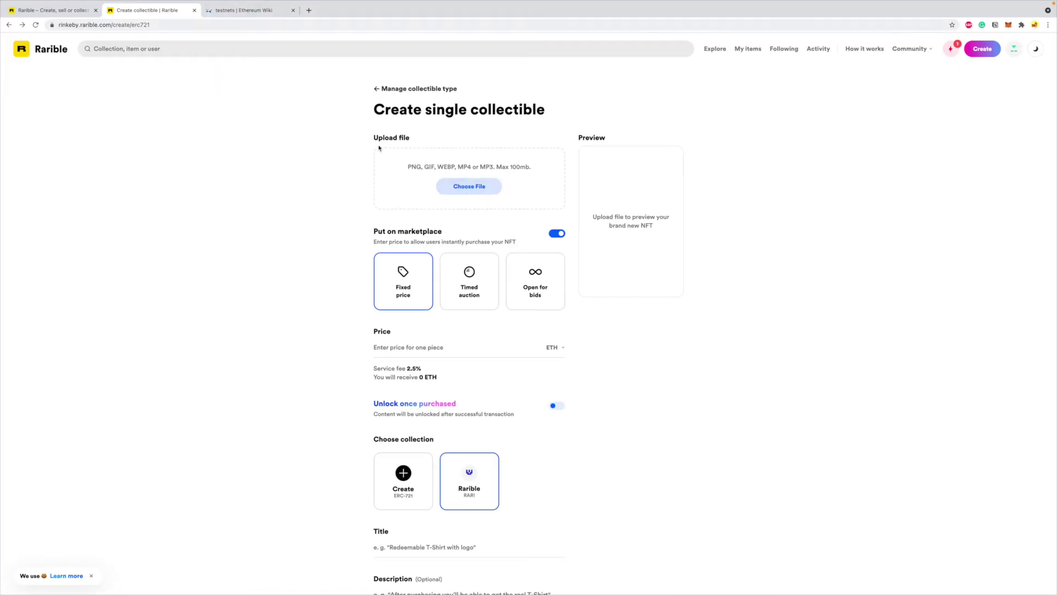
Upload highway-01.jpeg as the collectible's artwork.
left_click_drag(371, 142, 446, 145)
scroll(449, 200, "down", 1)
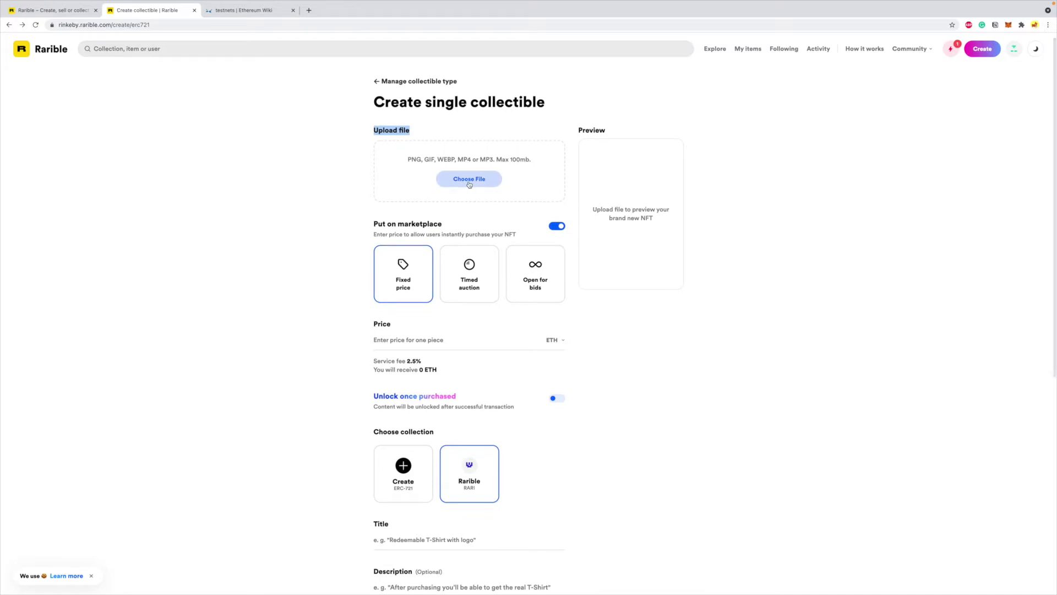
left_click(469, 183)
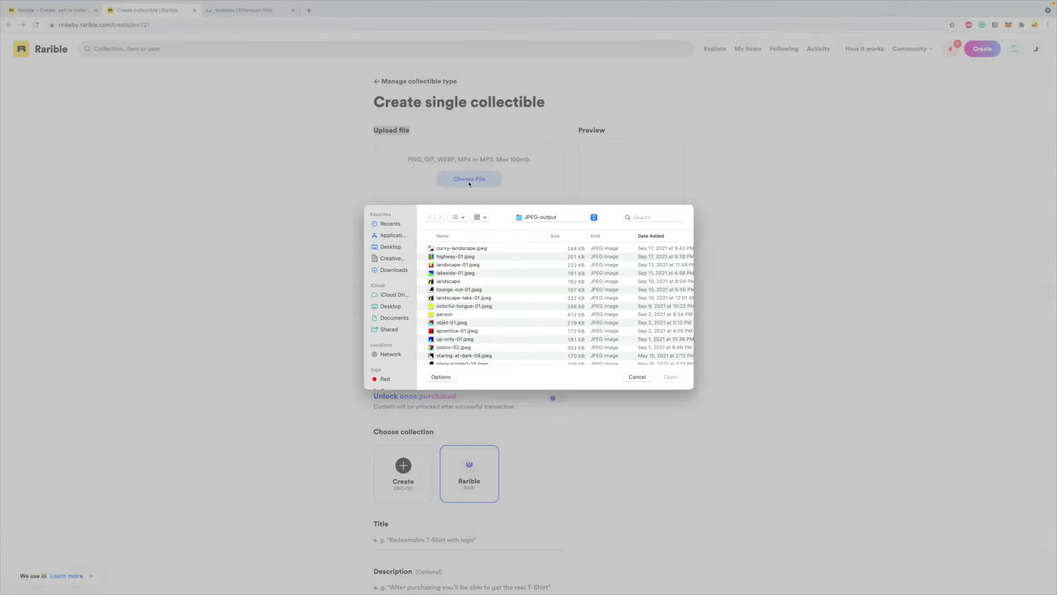
double_click(467, 257)
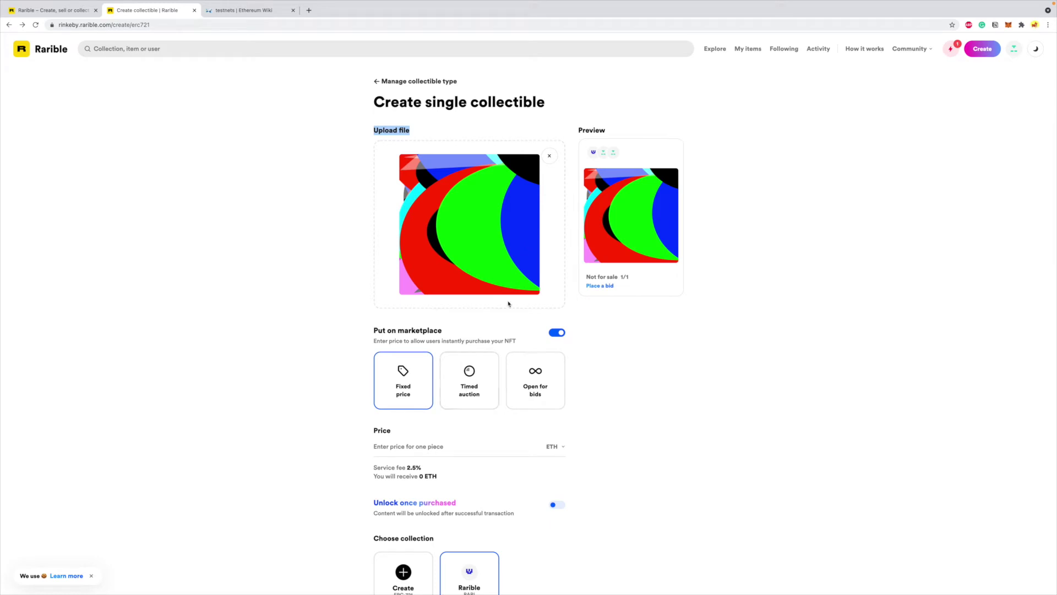
Set the fixed price to 0.1 ETH and start a new ERC-721 collection.
scroll(554, 300, "down", 1)
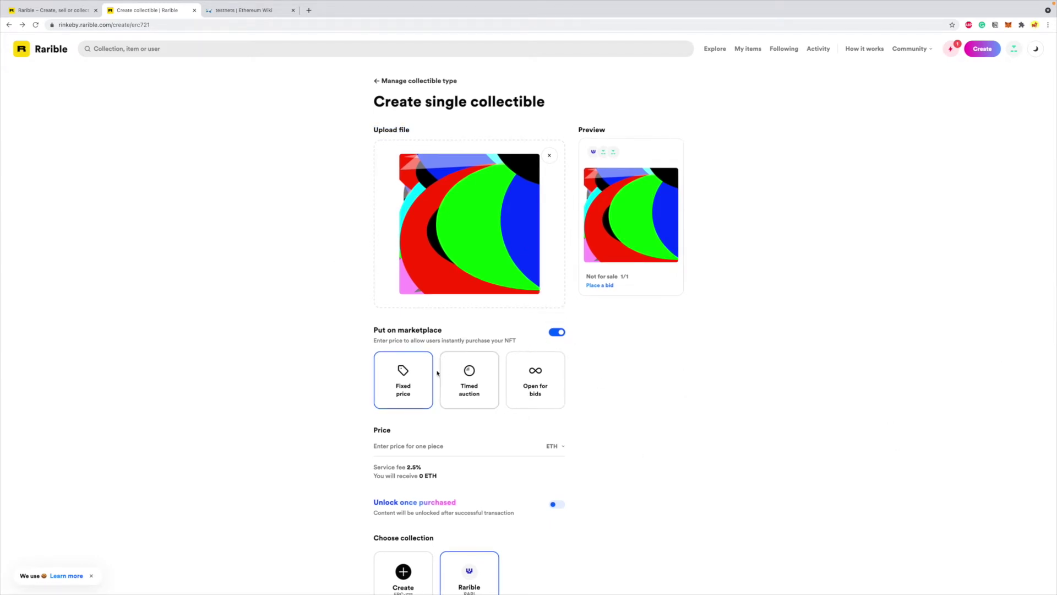
scroll(427, 367, "down", 2)
left_click(431, 411)
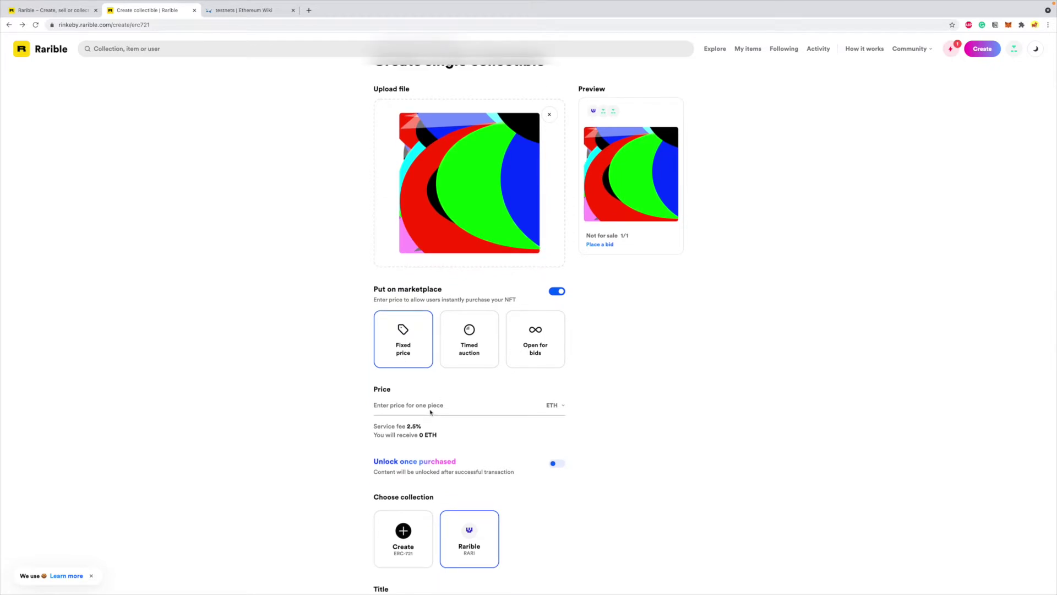
type(".1")
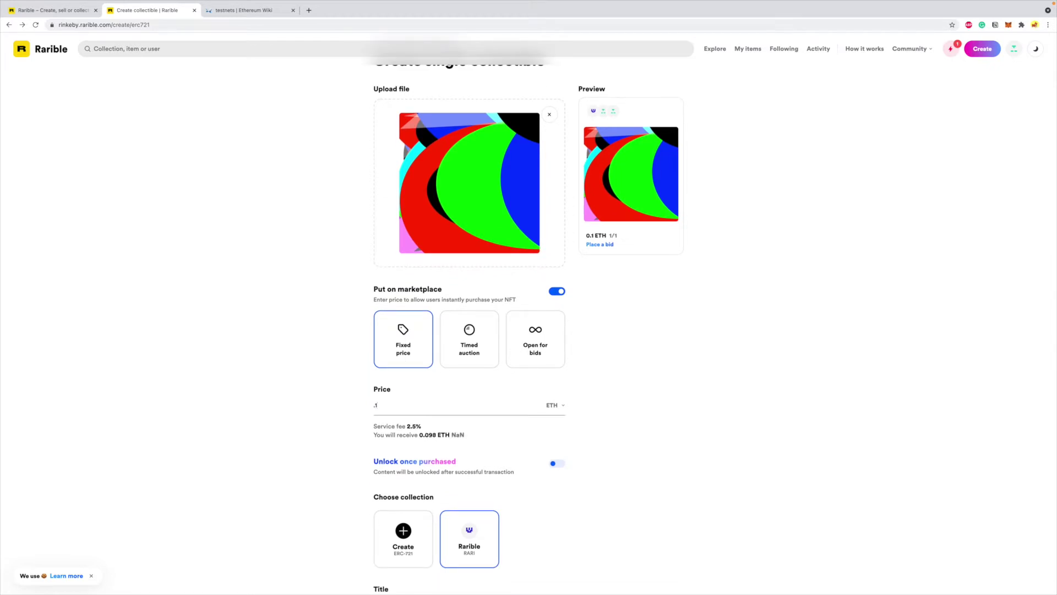
scroll(472, 420, "down", 5)
scroll(491, 418, "up", 1)
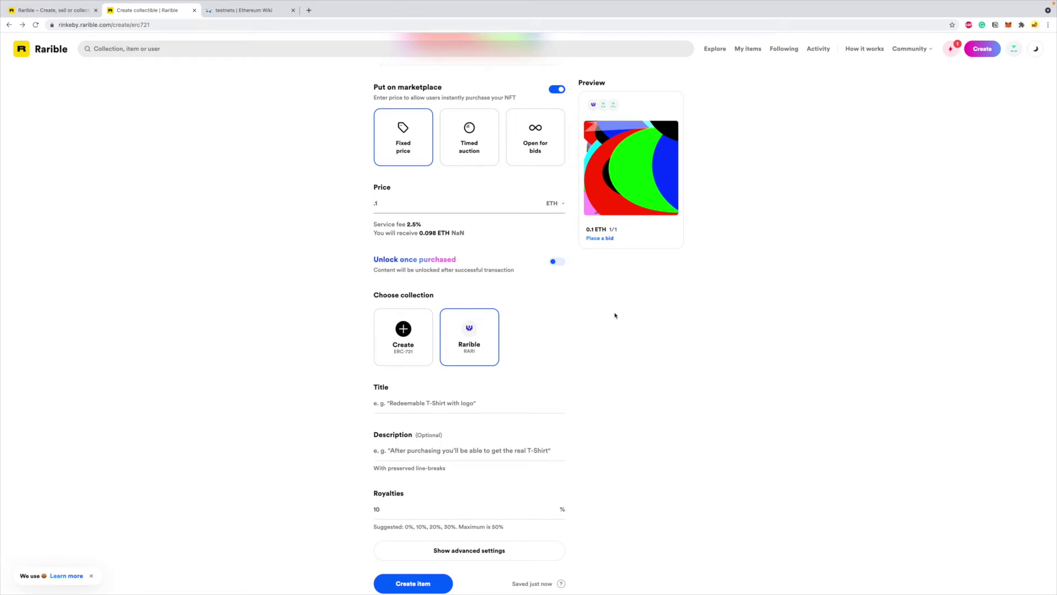
scroll(419, 317, "down", 1)
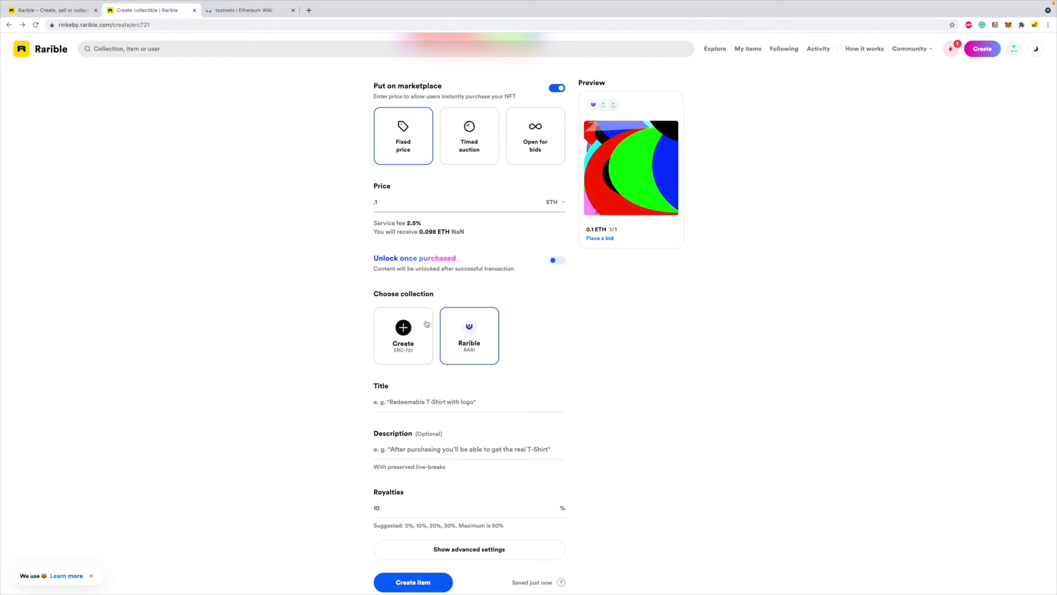
scroll(424, 323, "up", 1)
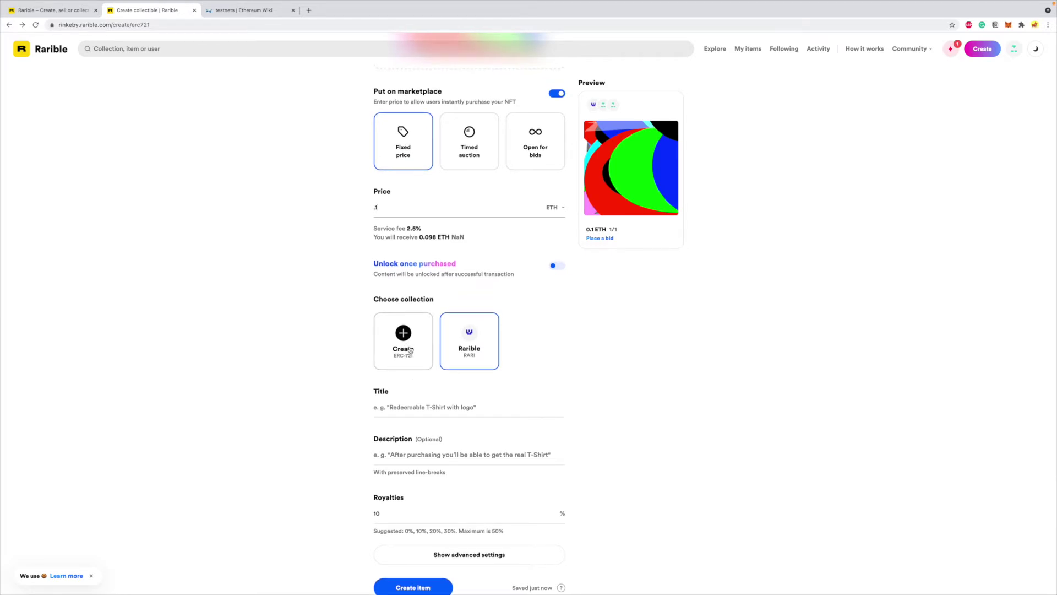
left_click(410, 349)
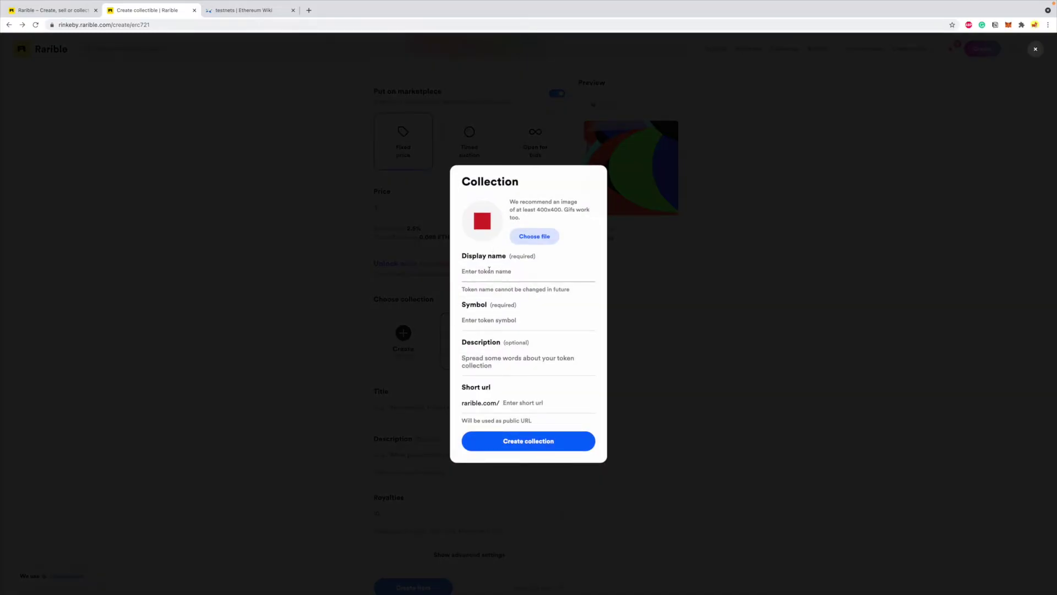
left_click(489, 270)
type("Ether Insight")
left_click(493, 320)
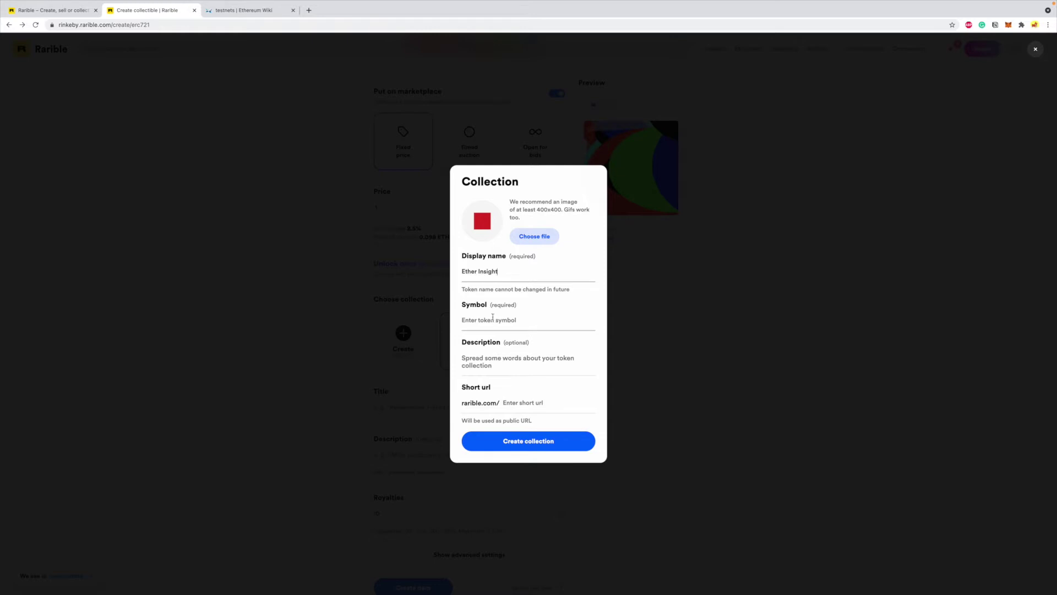
left_click(479, 322)
type("ETHRINST")
left_click_drag(514, 322, 434, 320)
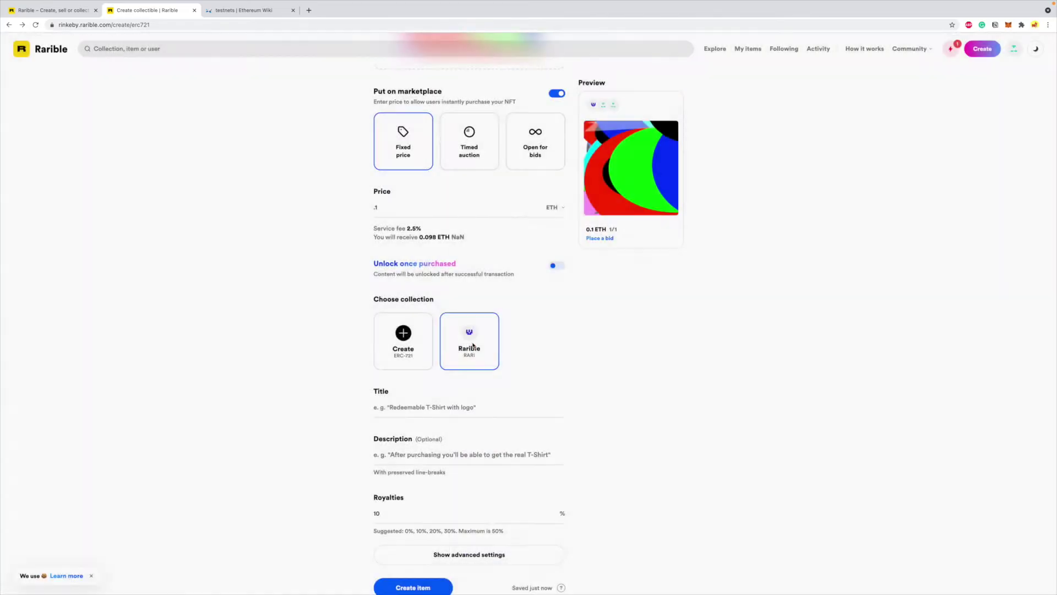
Enter collection name Etherinsight, symbol ETHRINST, an Ether Insight NFTs description and short URL etherinsightnft.
left_click(396, 363)
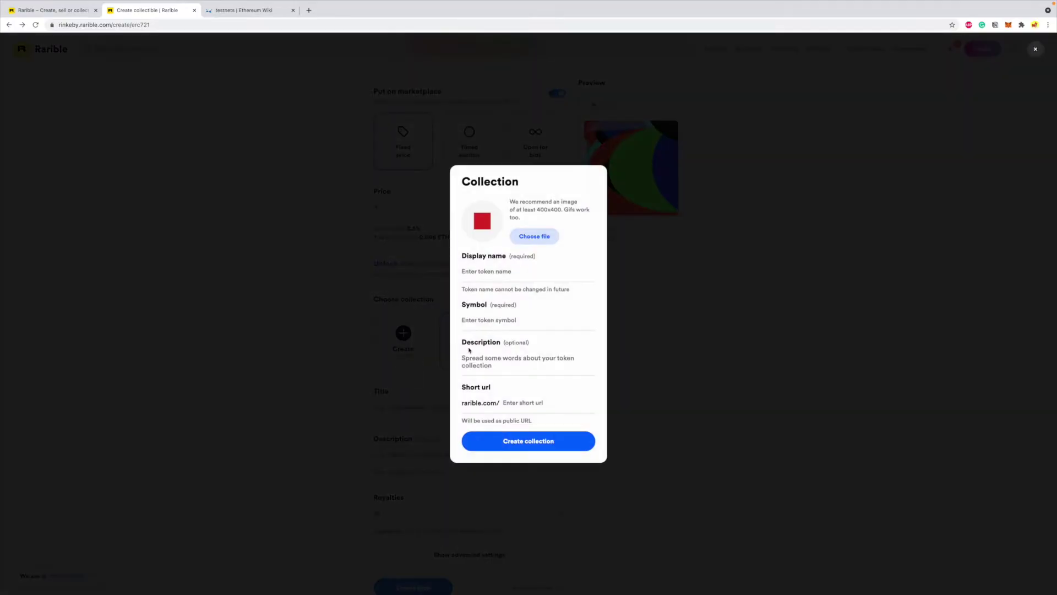
left_click(490, 274)
type("Etherinsight")
key("Tab")
type("ETHRINST")
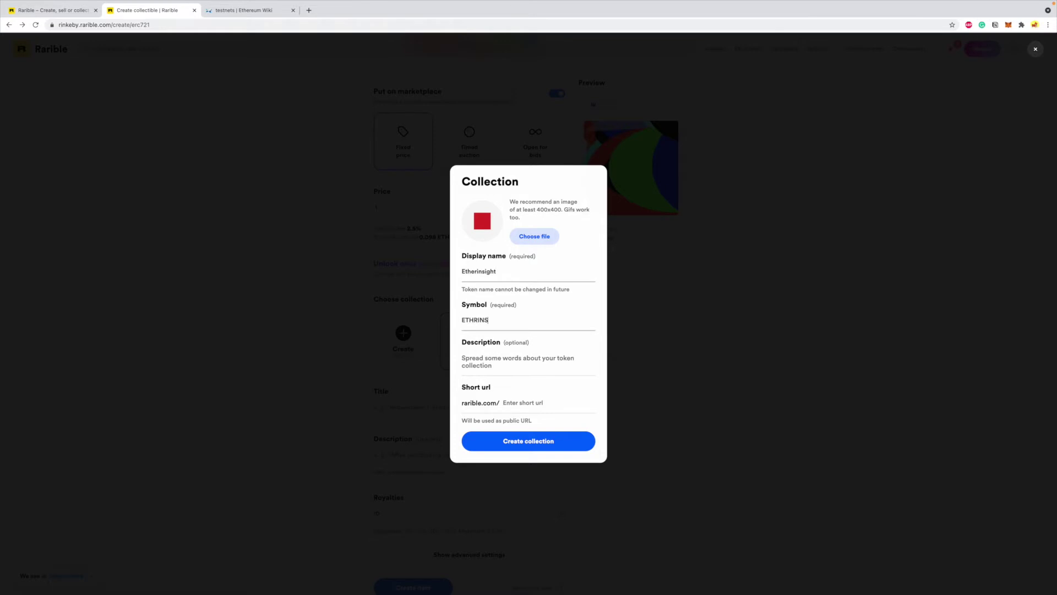
left_click(507, 361)
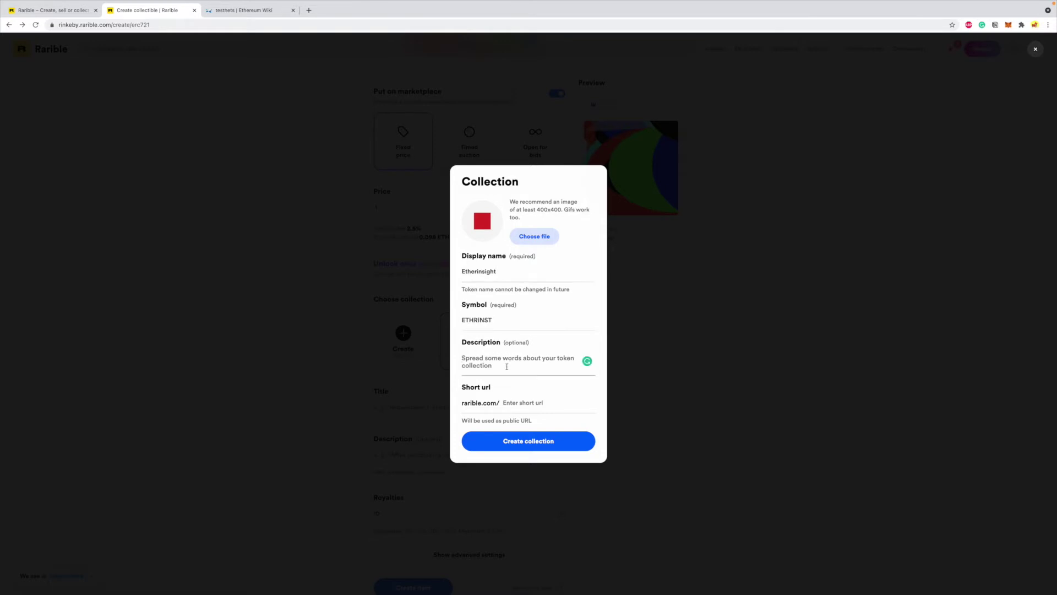
type("This si")
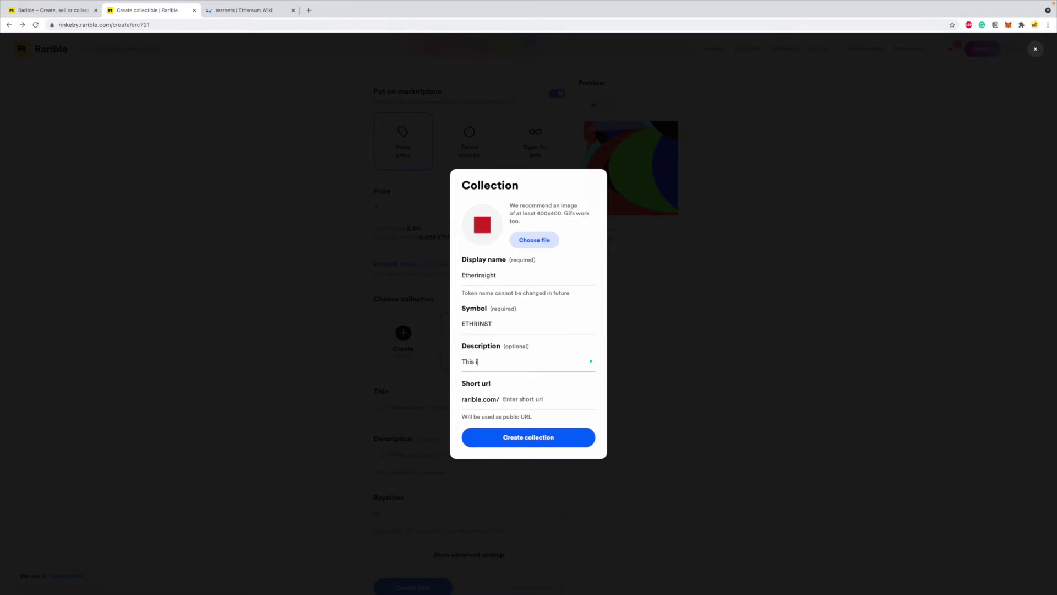
type("s a collection ")
type("for ")
type("for Ether Ins")
type("ight")
type(" NFT")
type("s")
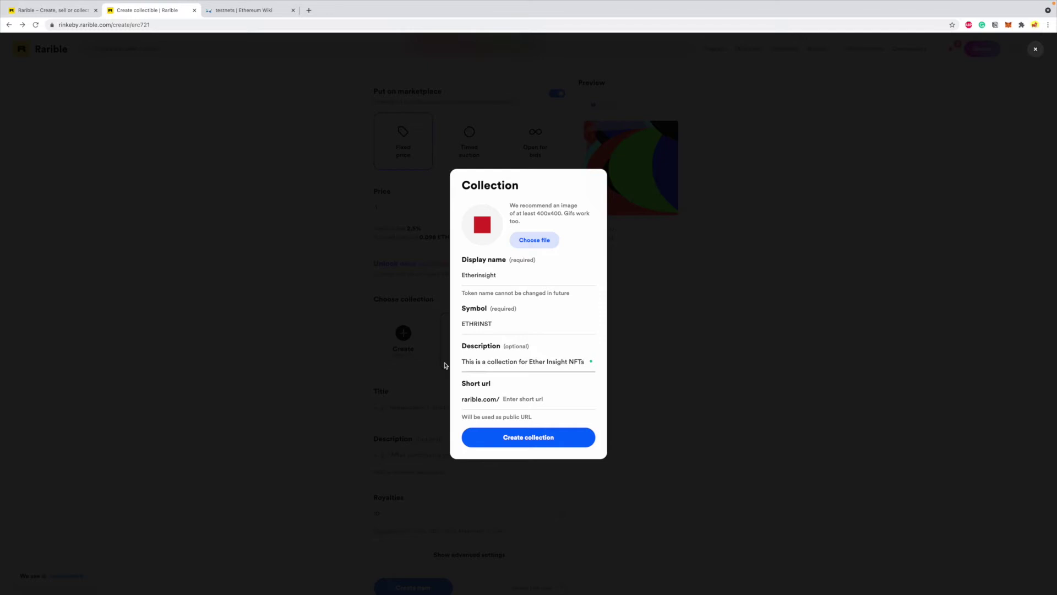
left_click(504, 401)
type("etherinsight")
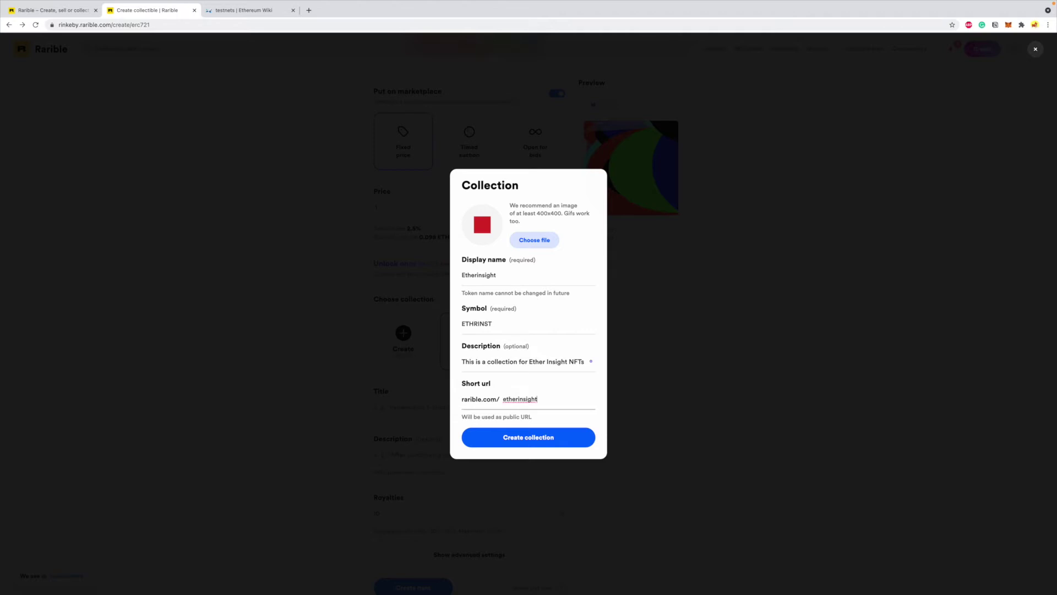
type("nft")
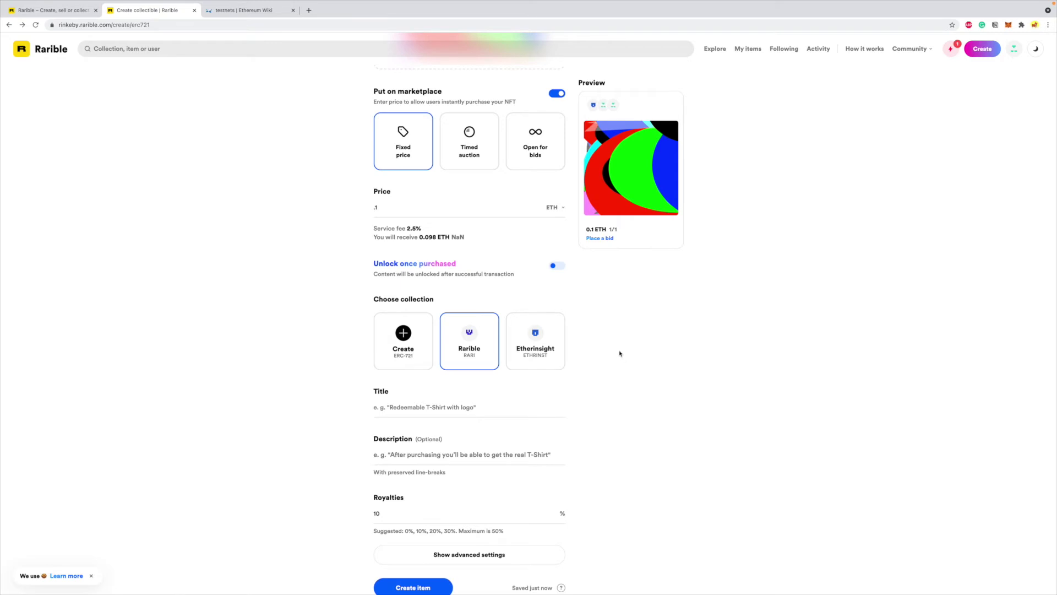
Select the new Etherinsight (ETHRINST) collection for the item.
left_click(539, 360)
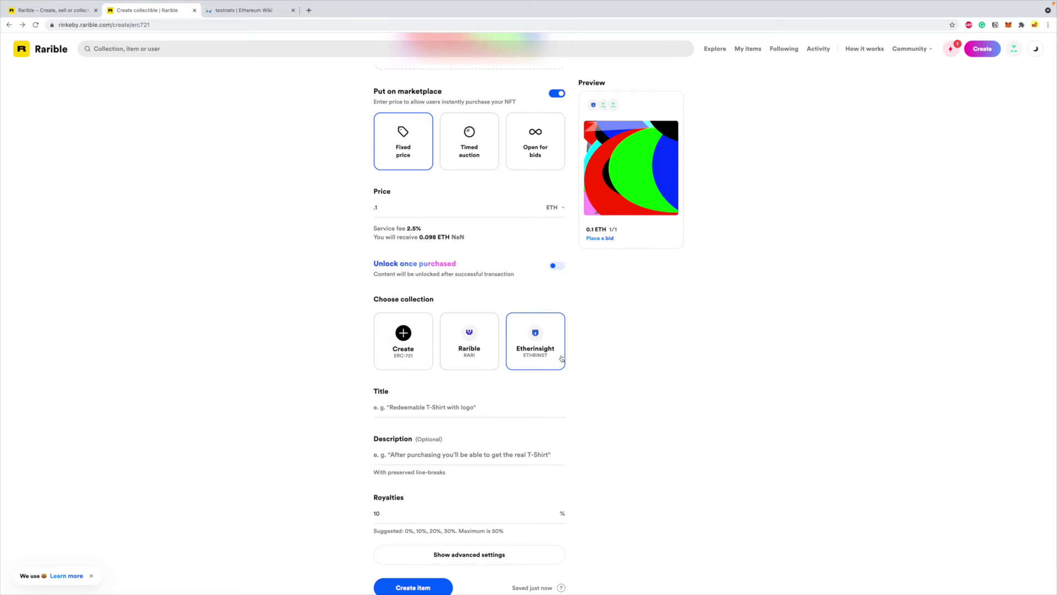
Title the NFT 'Highway' with the description 'colorful metaverse highway'.
left_click(468, 406)
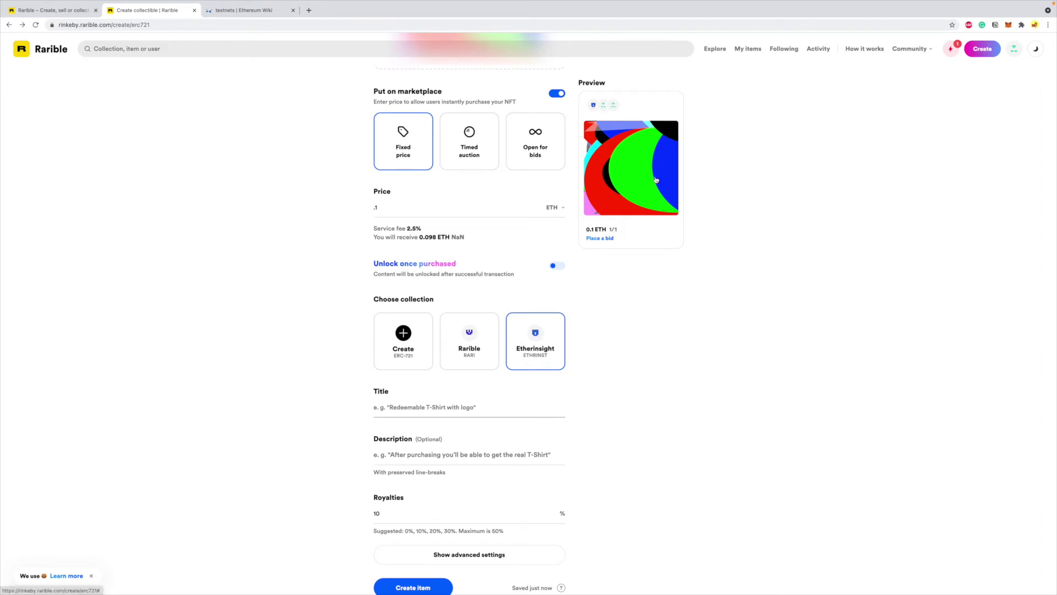
type("Highway")
scroll(656, 180, "down", 2)
key("Tab")
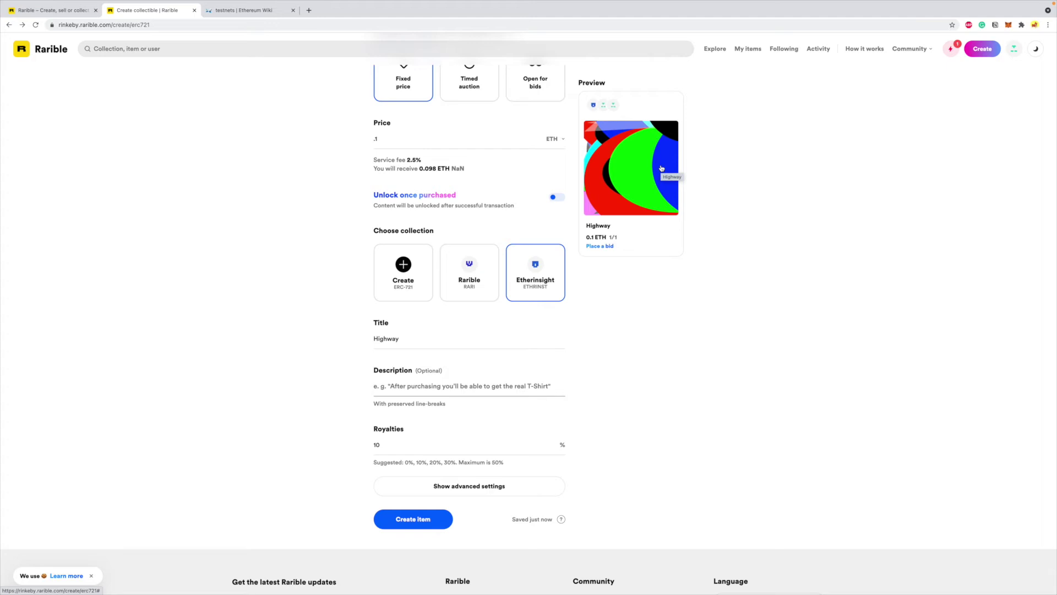
type("colo")
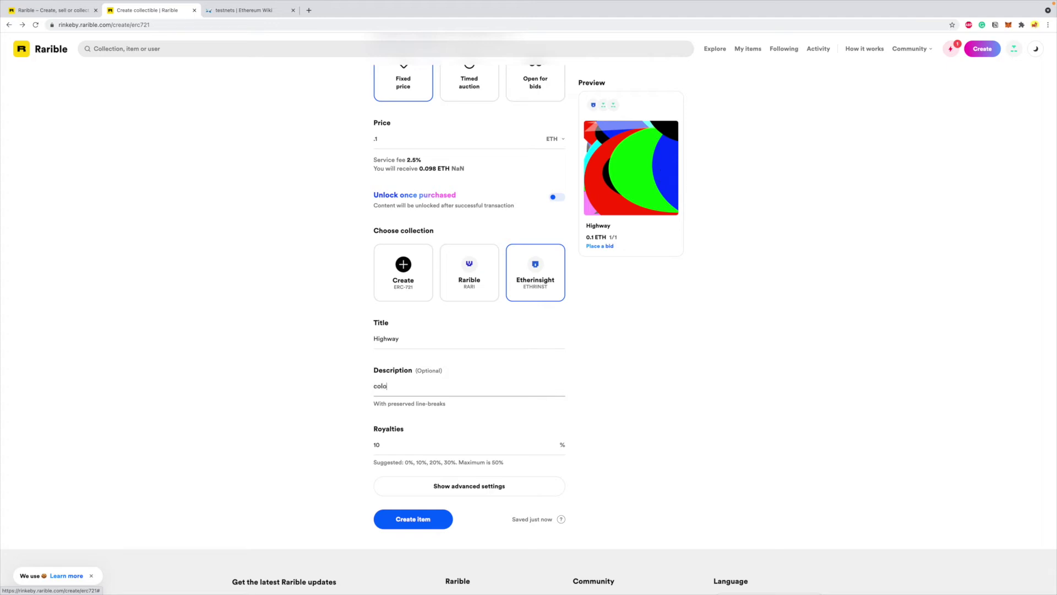
type("rfu ll metaverse highway")
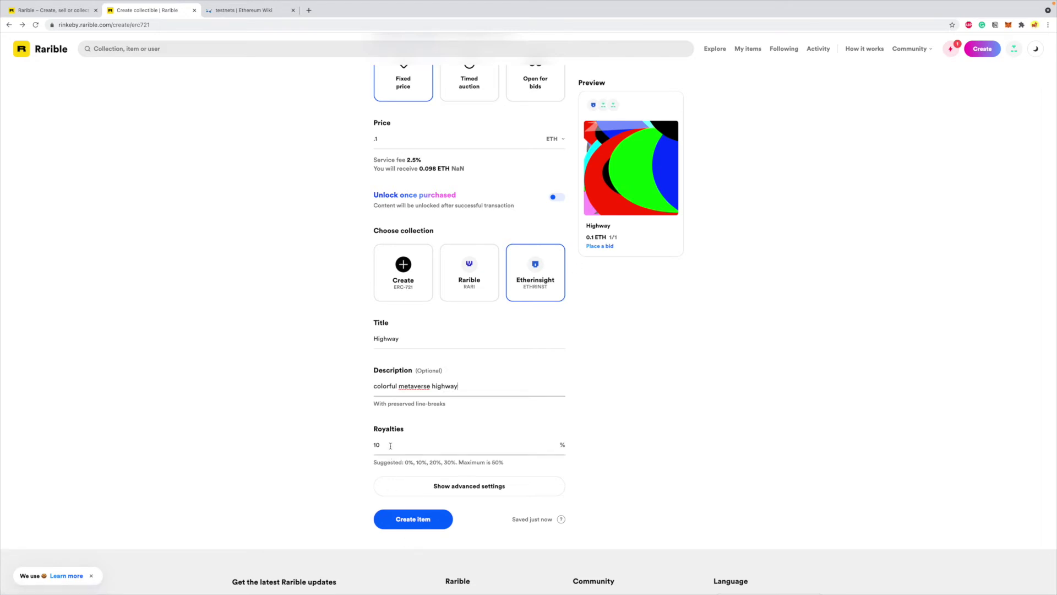
Add the property point = 5 in advanced settings and create the item.
left_click(446, 485)
scroll(445, 485, "down", 3)
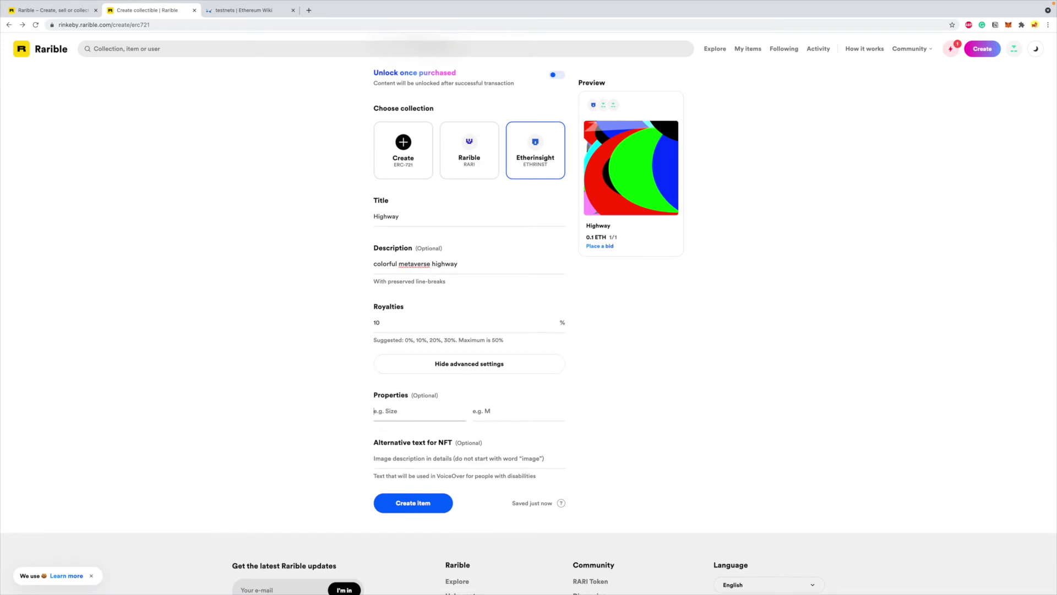
type("point")
key("Tab")
type("5")
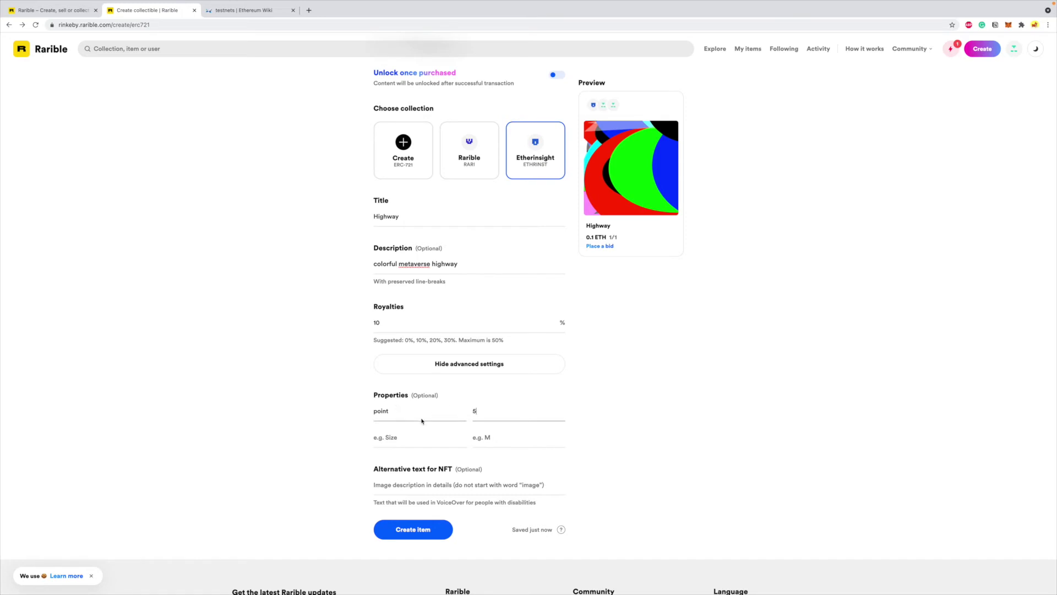
scroll(419, 426, "down", 2)
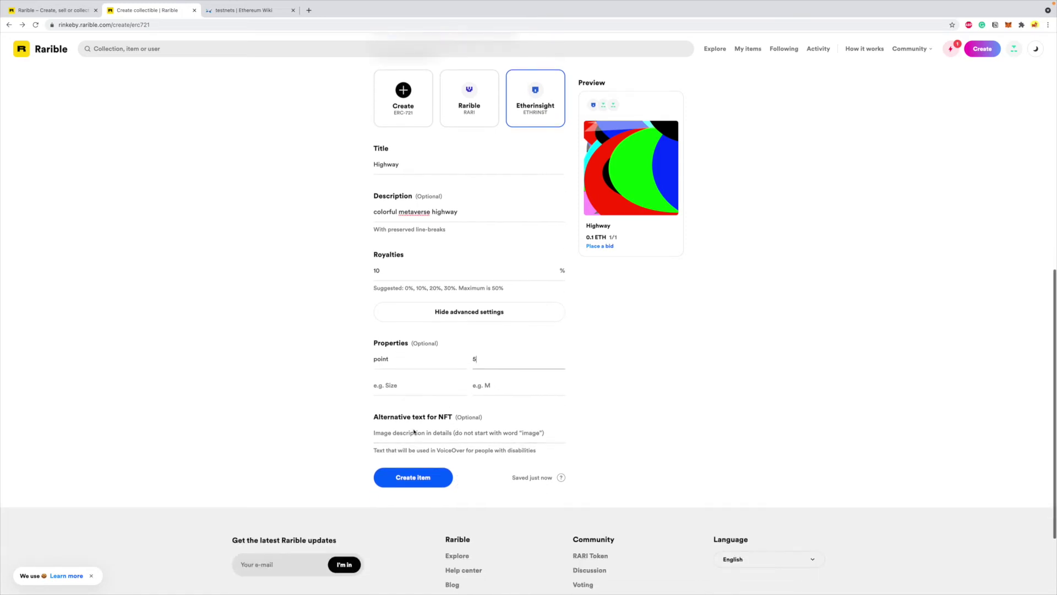
left_click(427, 476)
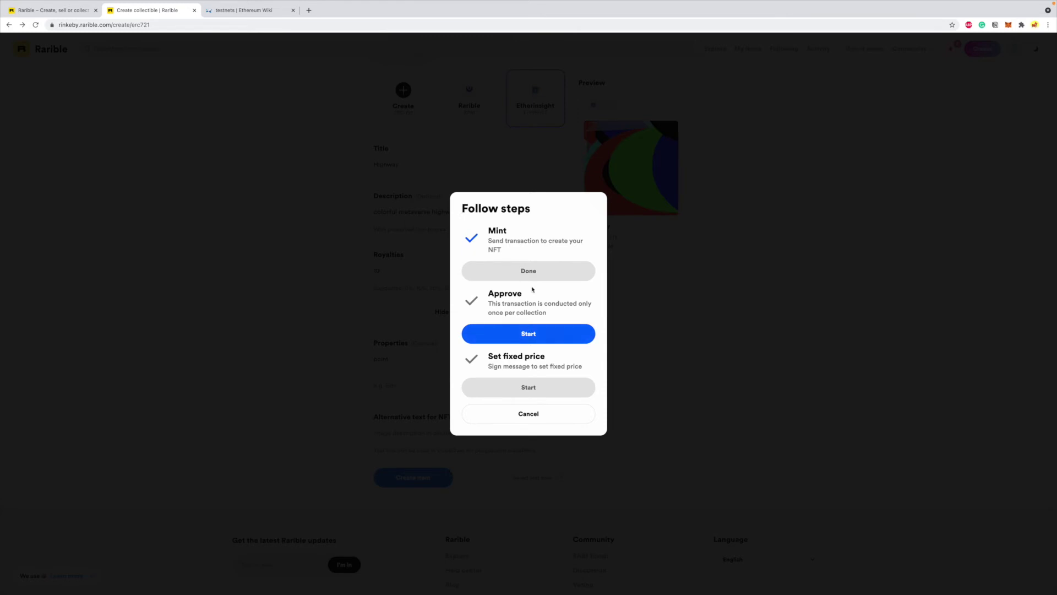
Approve the collection and confirm the transaction in MetaMask.
left_click(539, 338)
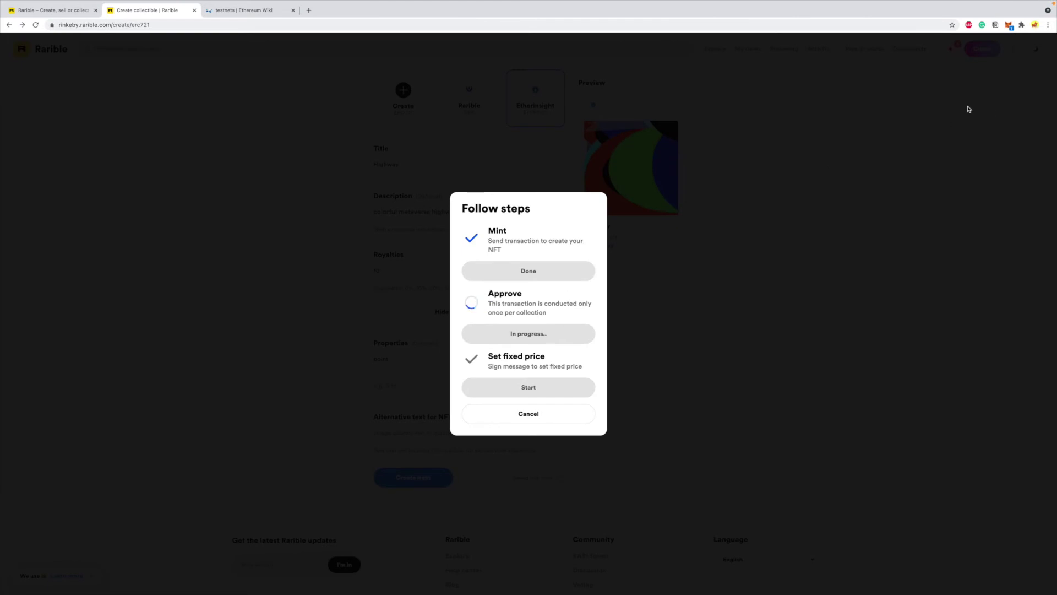
left_click(1008, 25)
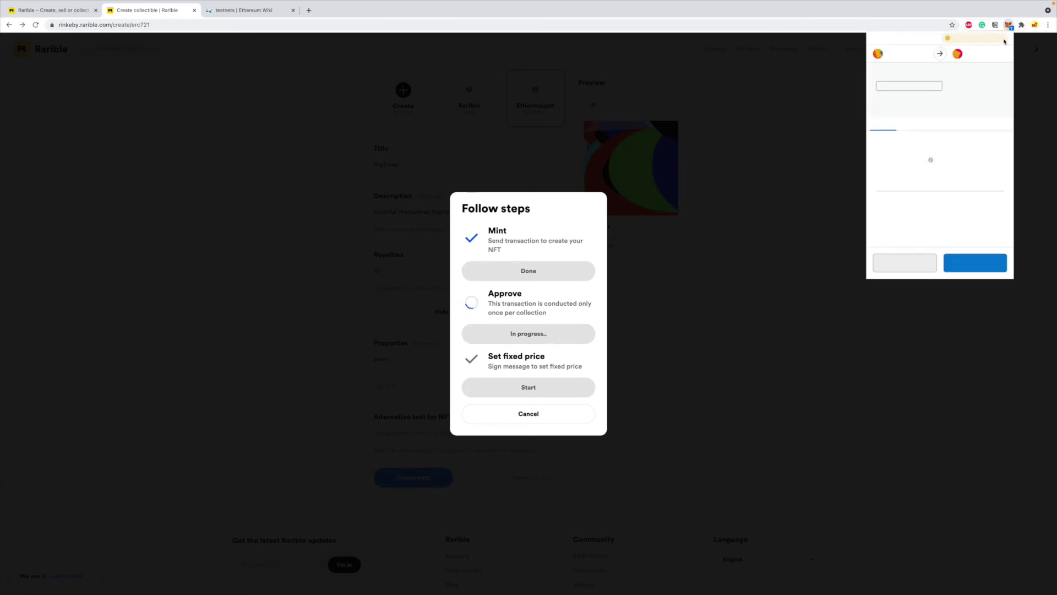
left_click(956, 271)
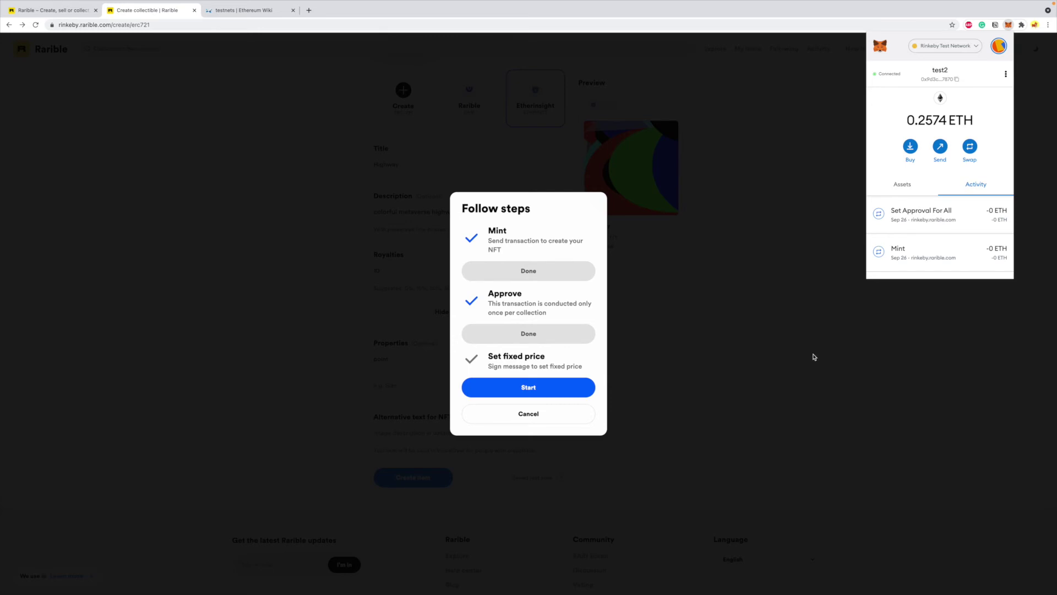
Start the fixed-price step and sign the 0.1 ETH listing.
left_click(529, 390)
left_click(529, 390)
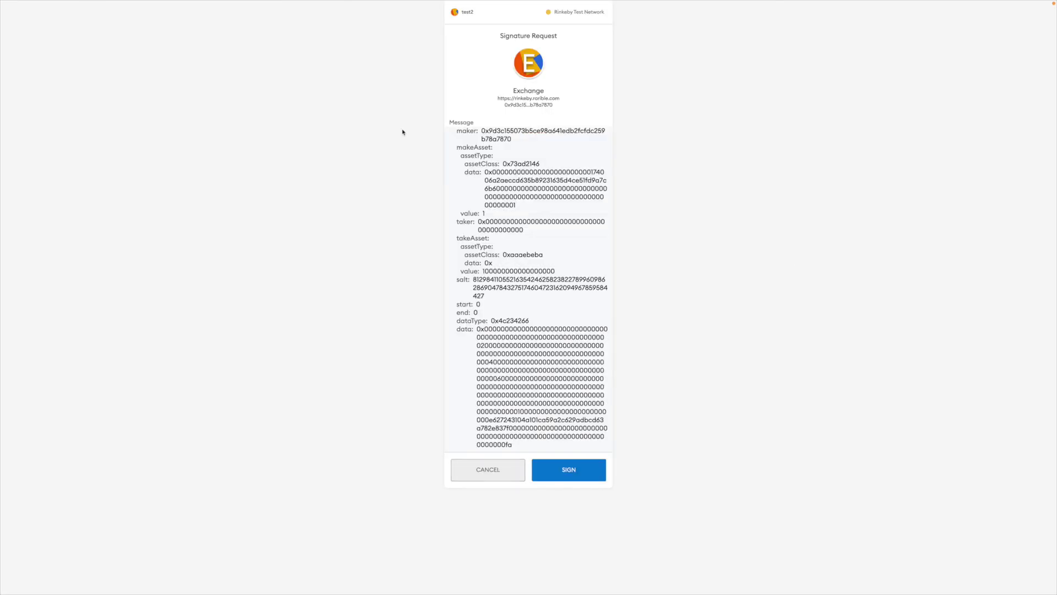
left_click(573, 477)
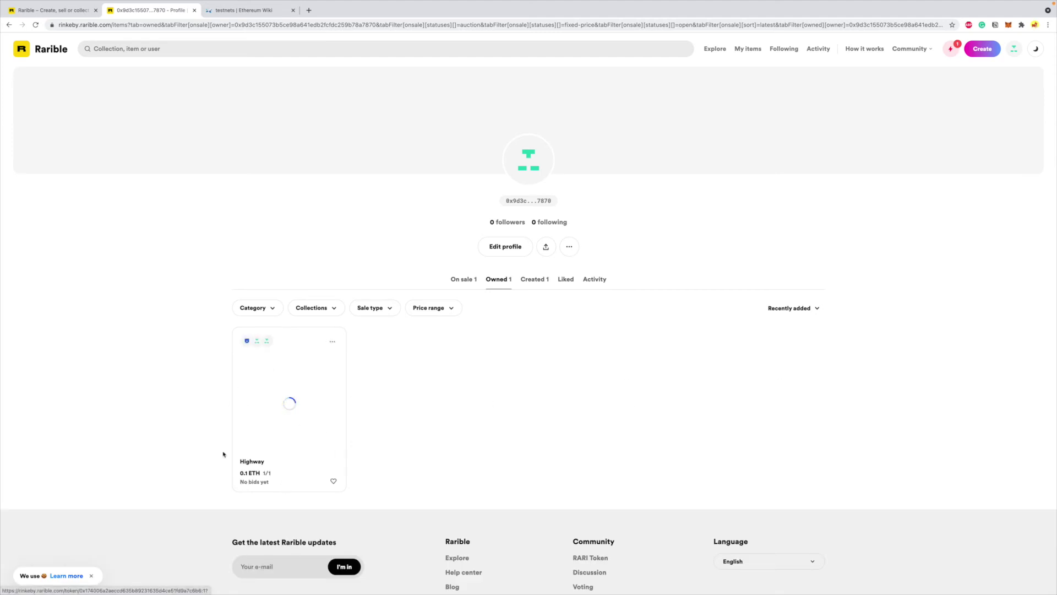
Open the Highway NFT's token page from the profile's Owned tab.
scroll(287, 423, "down", 1)
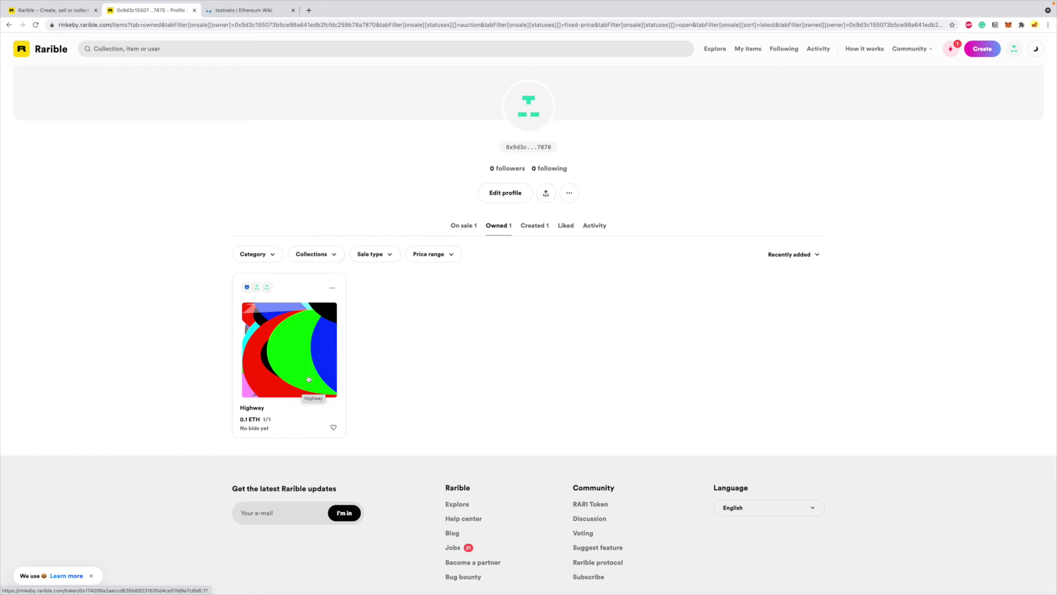
left_click(262, 361)
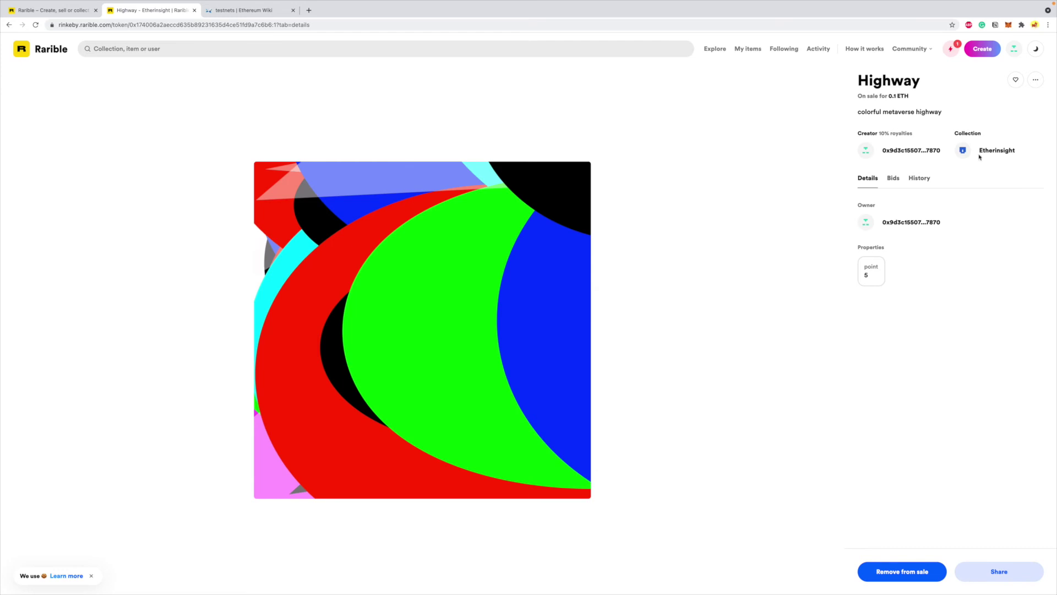
Highlight the Etherinsight collection and point 5 property, then view the mint transaction on Etherscan.
left_click_drag(979, 157, 1018, 157)
left_click_drag(881, 246, 846, 293)
left_click(938, 254)
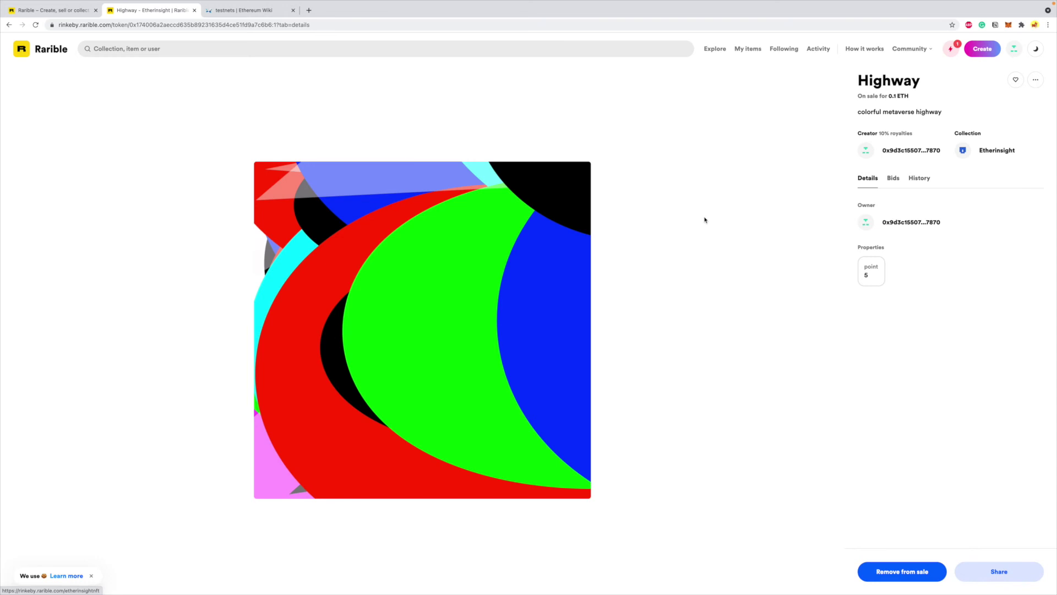
left_click(914, 181)
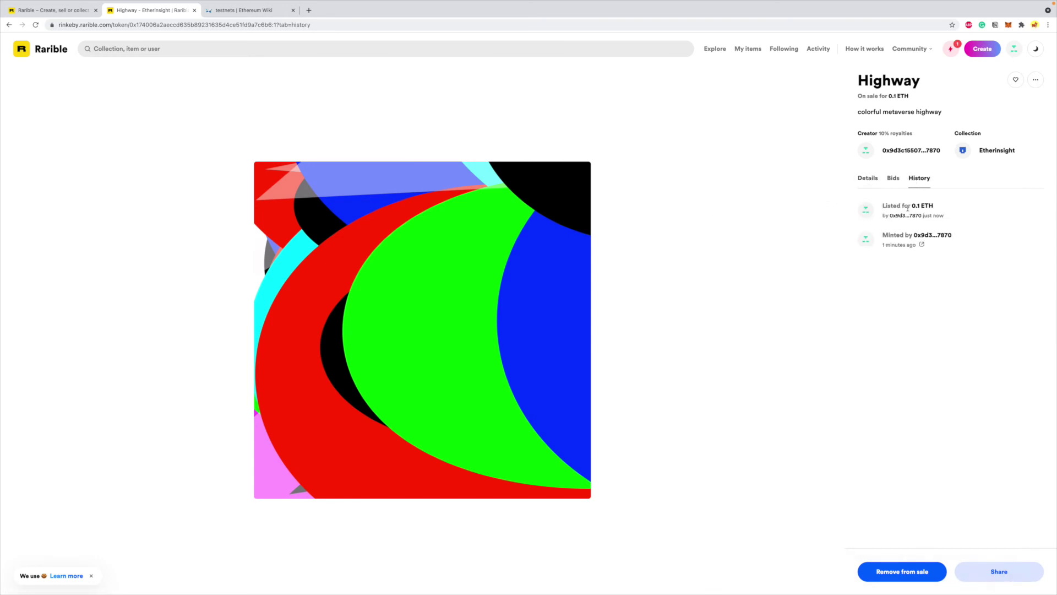
left_click(923, 246)
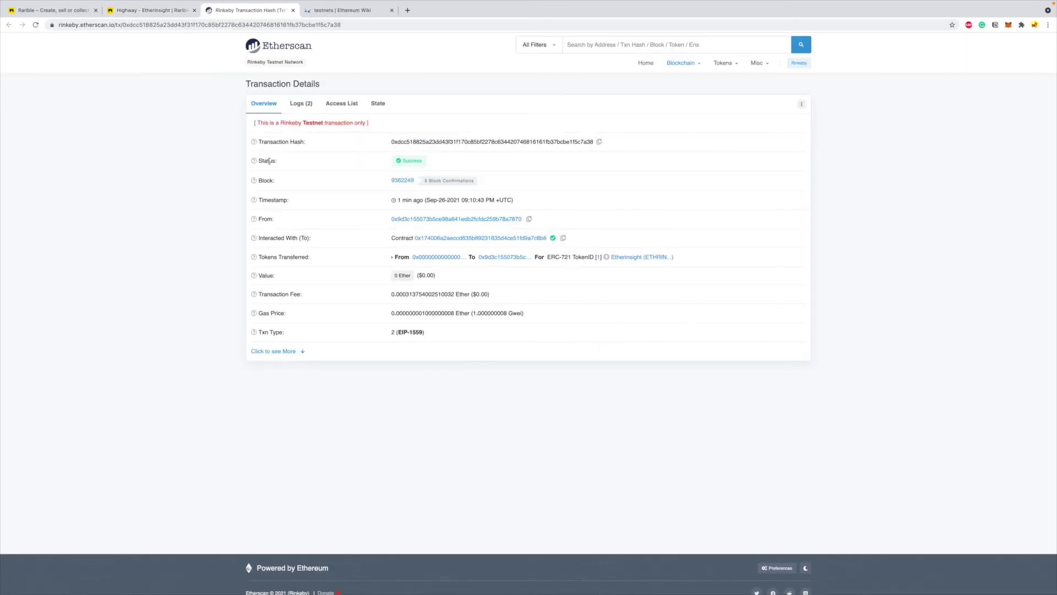
Confirm the mint is on Rinkeby Testnet and Etherinsight's supply is 1 ETHRINST, then return to Highway.
double_click(84, 26)
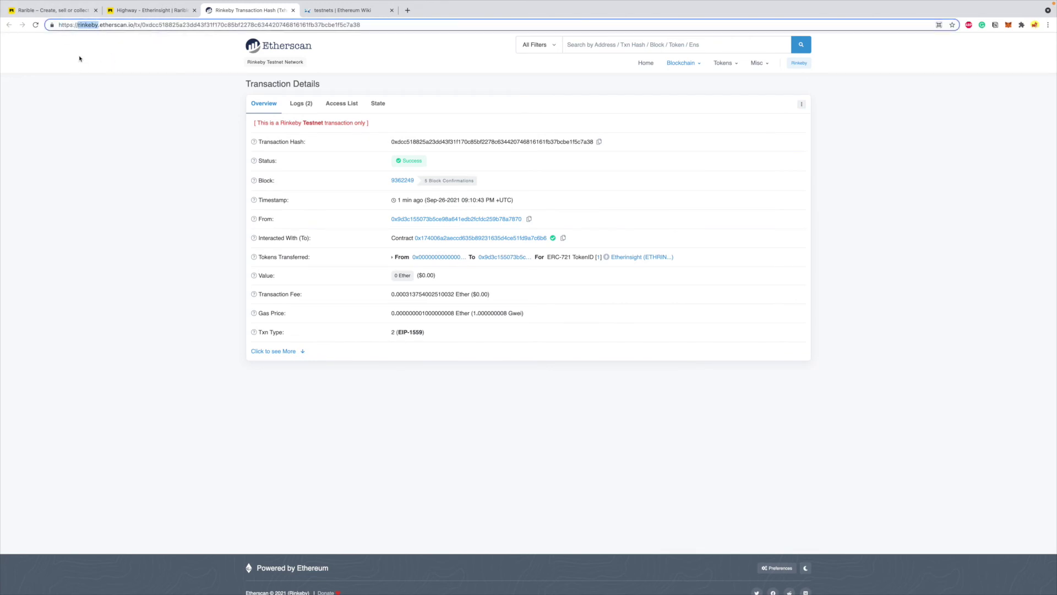
left_click_drag(247, 62, 304, 63)
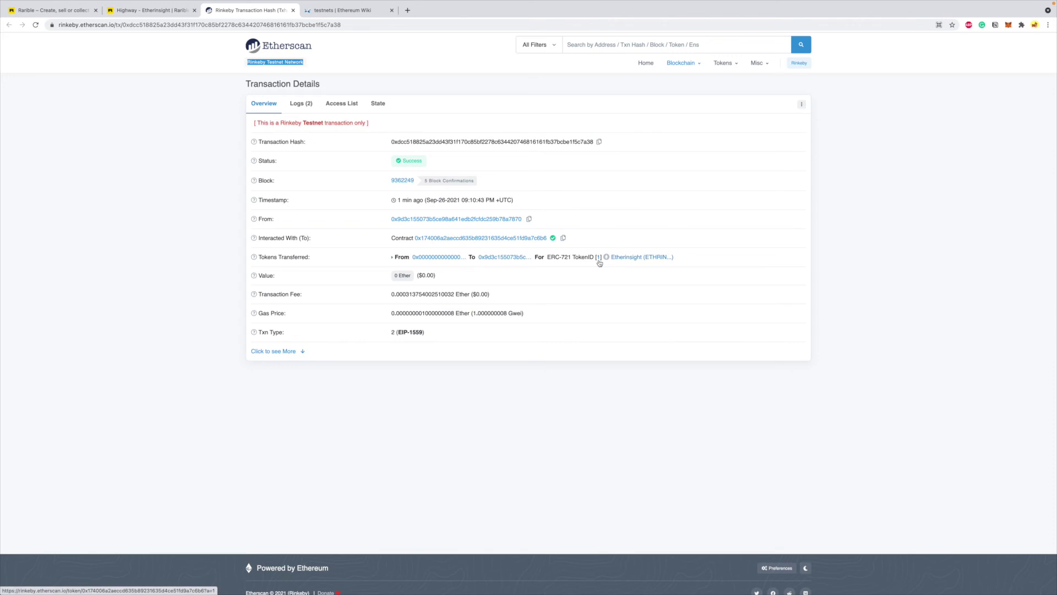
left_click(657, 253)
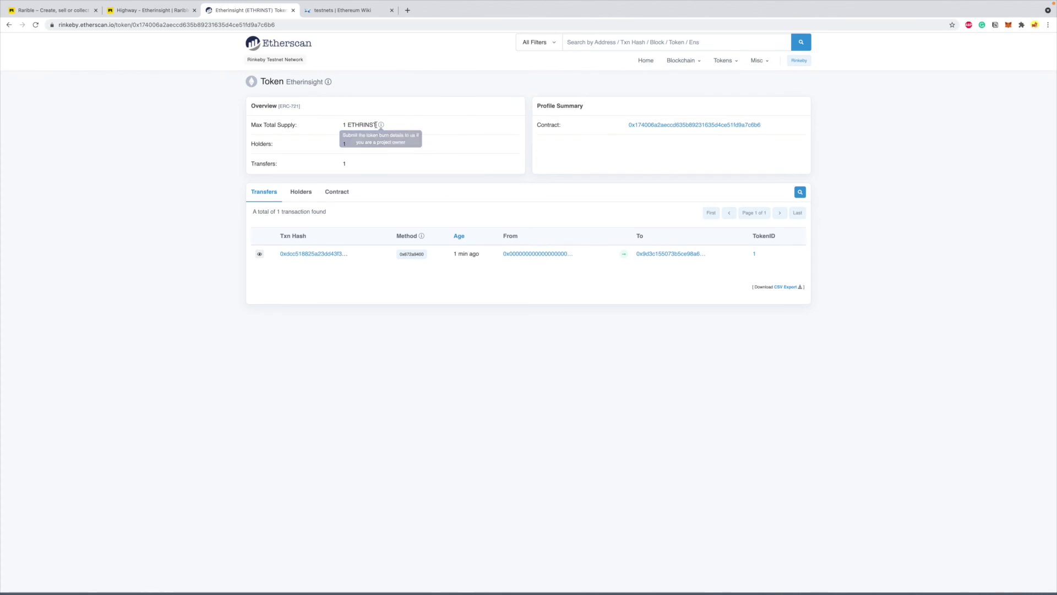
double_click(353, 125)
left_click(346, 125)
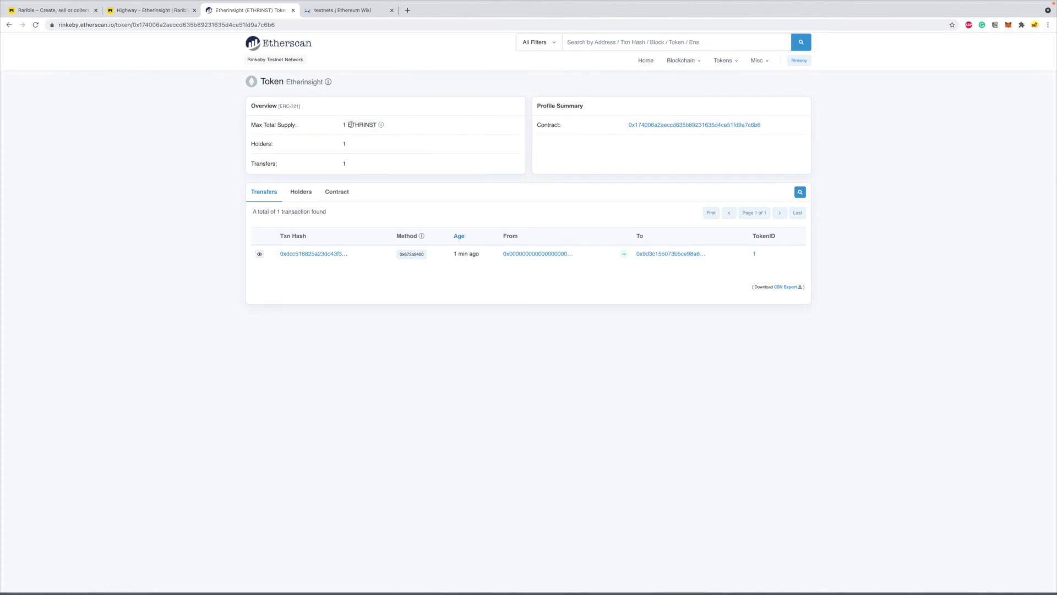
left_click_drag(343, 125, 324, 163)
left_click(153, 9)
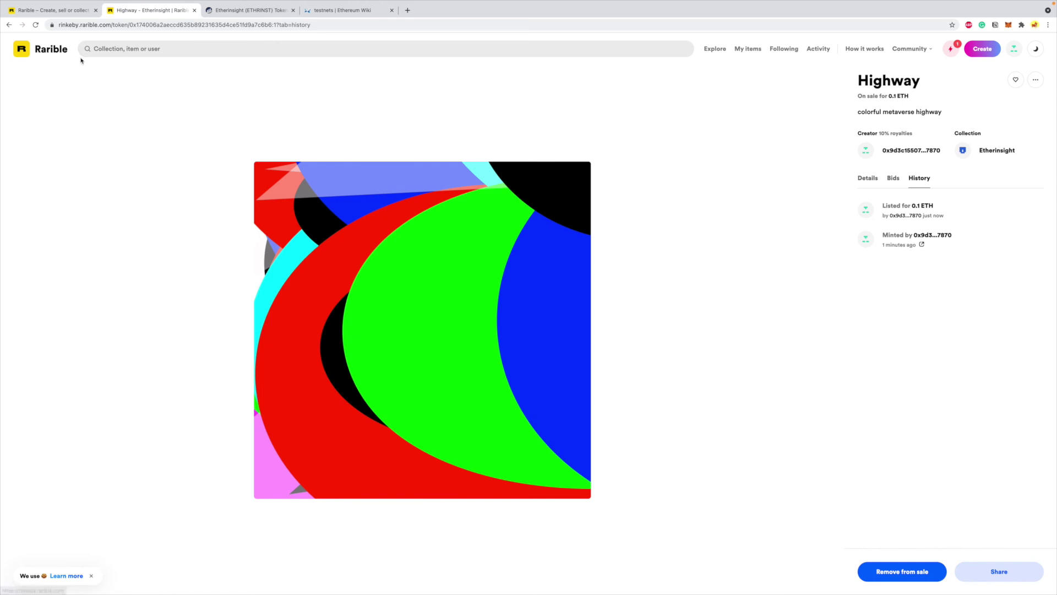
Switch to the first browser tab showing the Rarible home page.
left_click(44, 10)
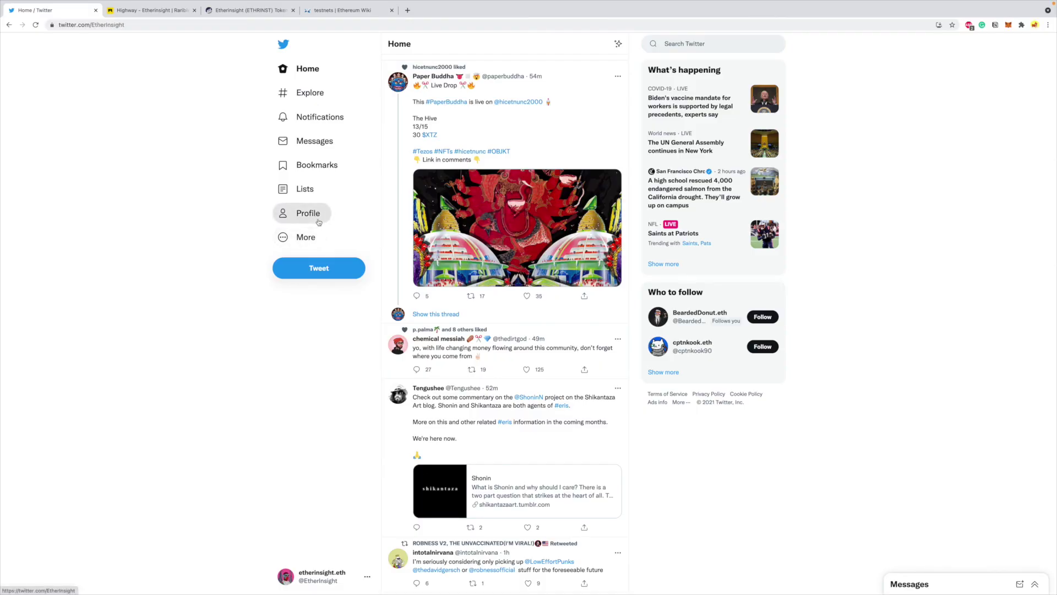
Open the Twitter account's Profile page from the sidebar.
left_click(318, 219)
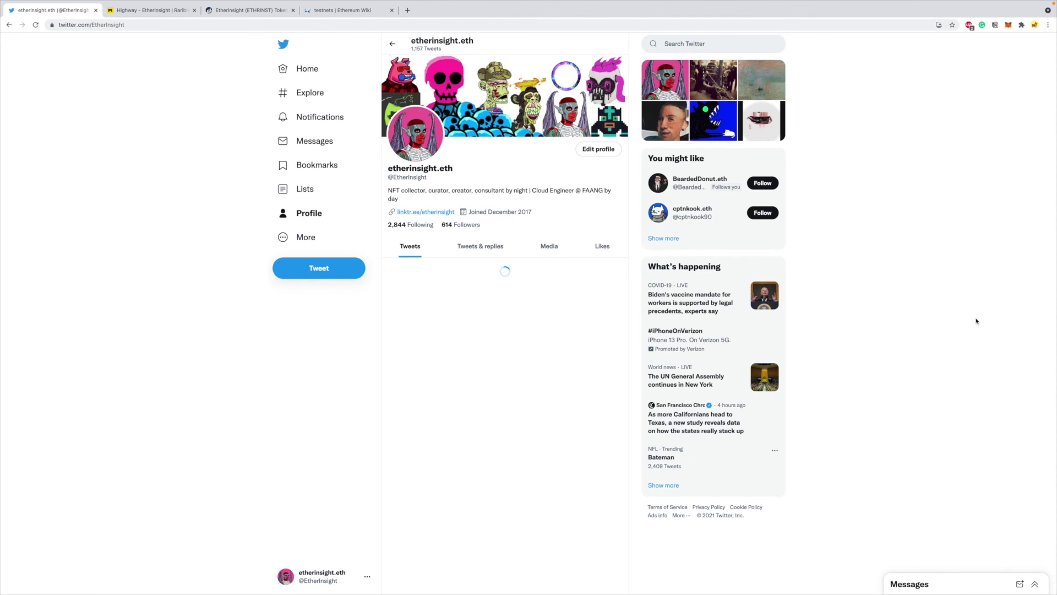